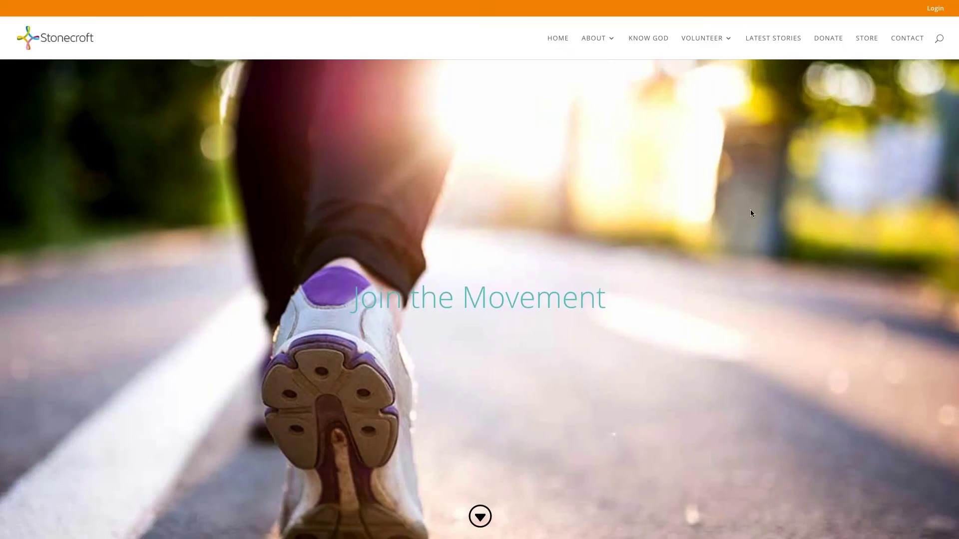
# - Scroll through the Prays Walk details and registration form down to the Register button
pyautogui.scroll(-1, 750, 213)
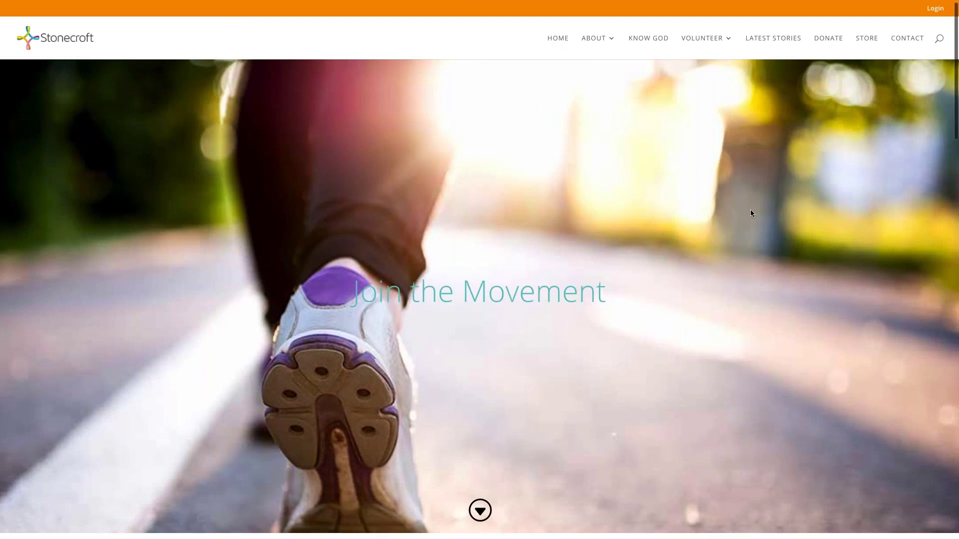
pyautogui.scroll(-10, 751, 214)
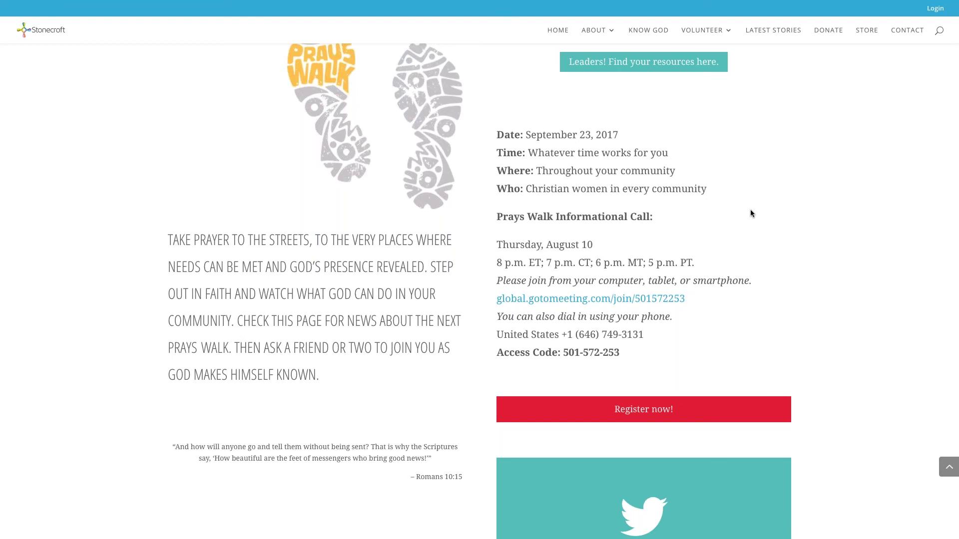
pyautogui.scroll(-1, 751, 214)
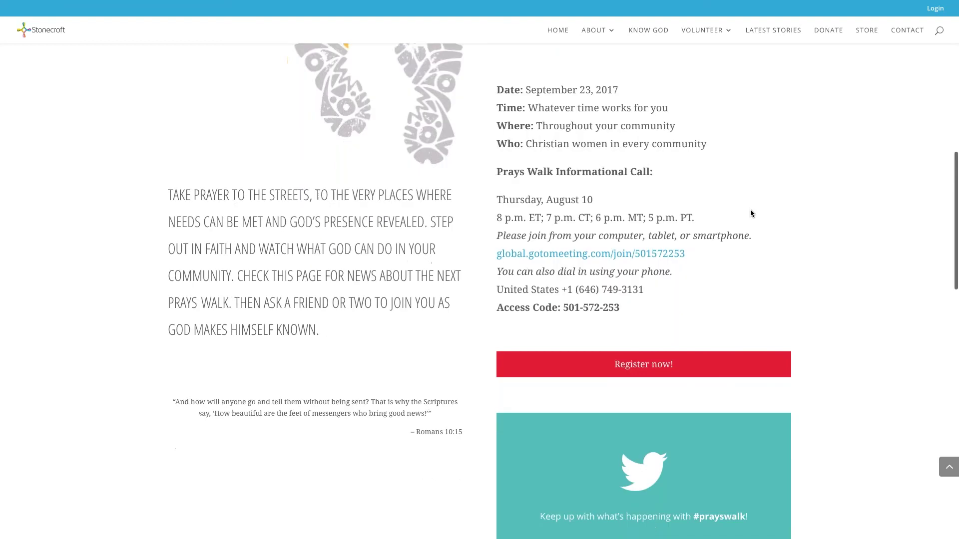
pyautogui.scroll(-4, 751, 214)
pyautogui.scroll(-3, 751, 213)
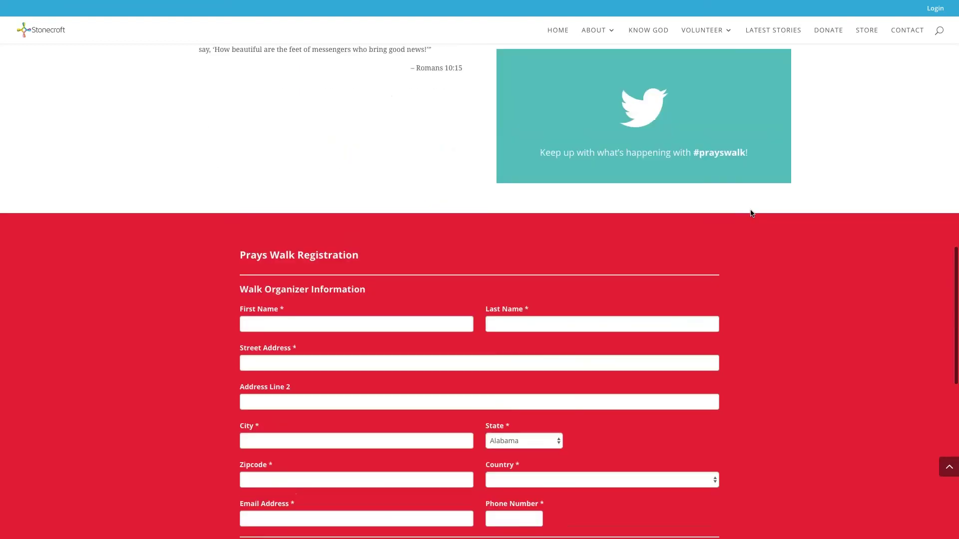
pyautogui.scroll(-3, 751, 214)
pyautogui.scroll(-1, 752, 214)
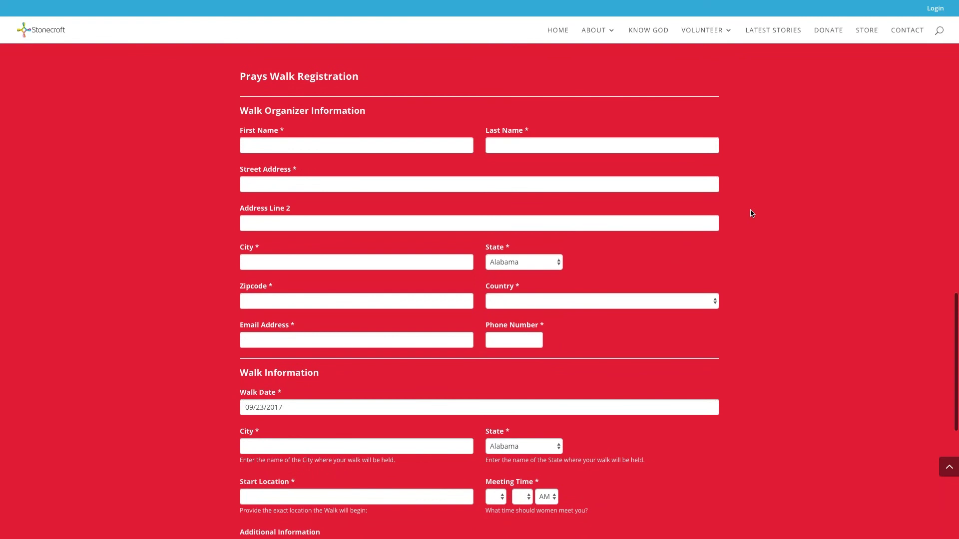
pyautogui.scroll(-2, 751, 213)
pyautogui.scroll(-1, 751, 214)
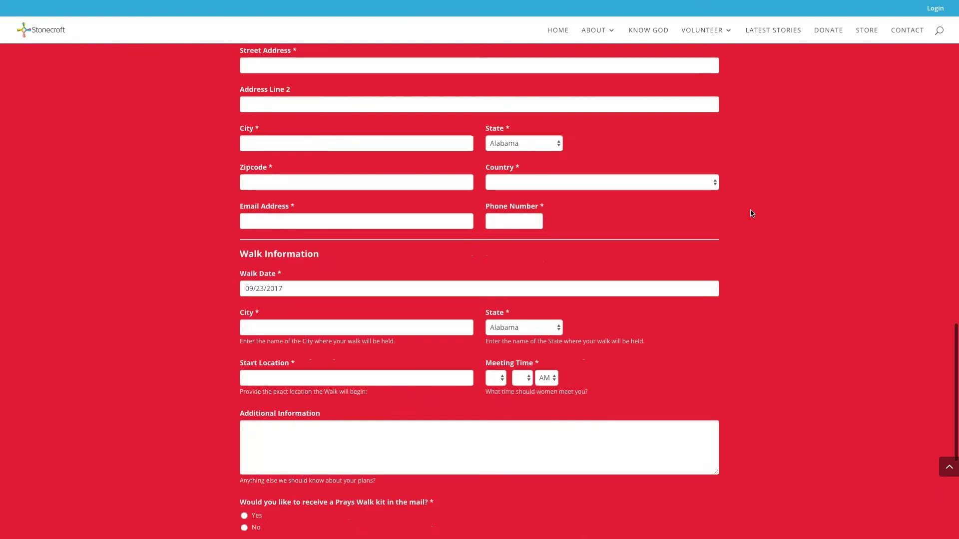
pyautogui.scroll(2, 752, 214)
pyautogui.scroll(1, 751, 213)
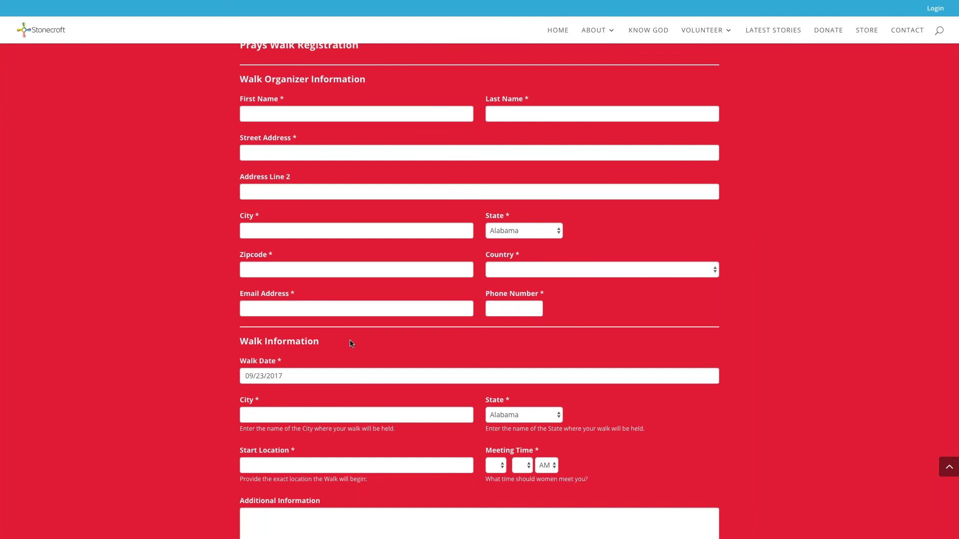
pyautogui.scroll(-1, 351, 343)
pyautogui.scroll(-2, 351, 343)
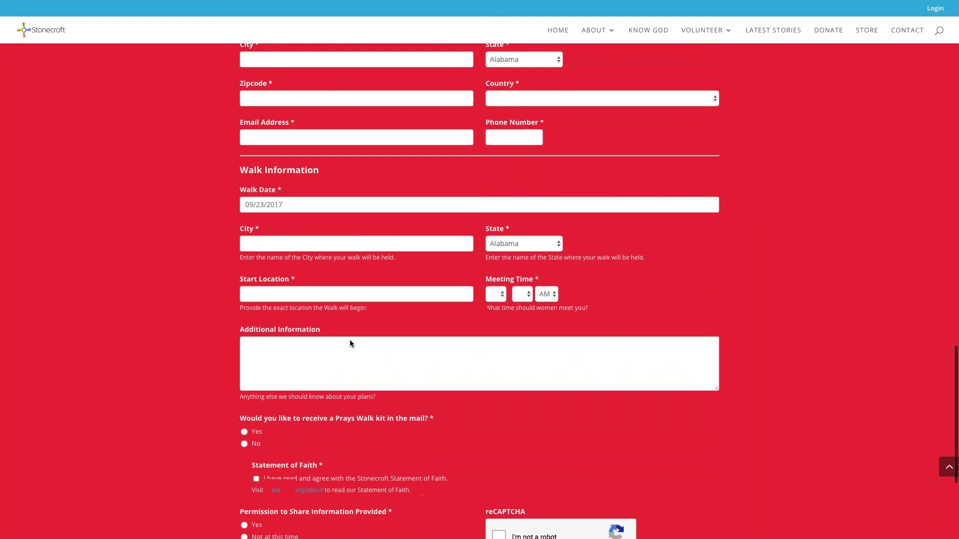
pyautogui.scroll(-1, 350, 343)
pyautogui.scroll(-2, 350, 343)
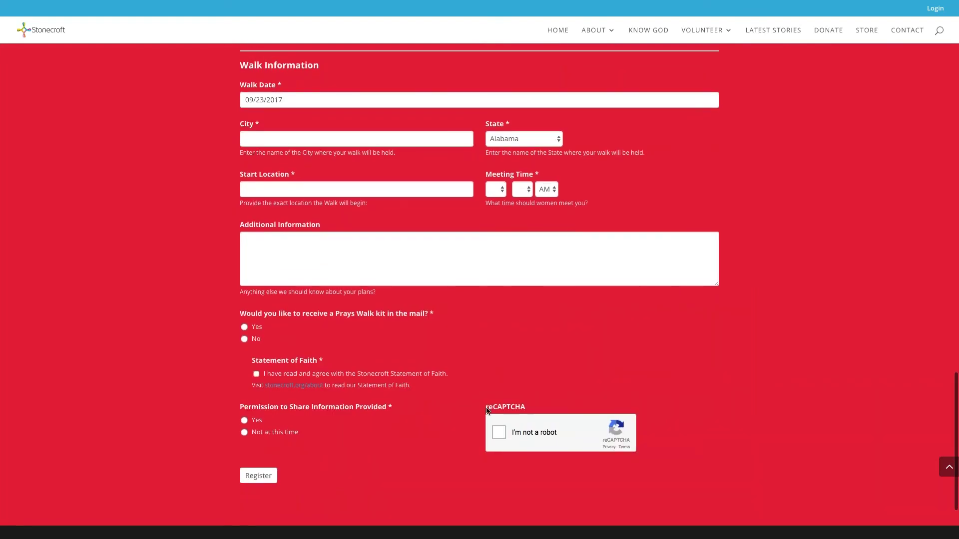
pyautogui.scroll(3, 442, 366)
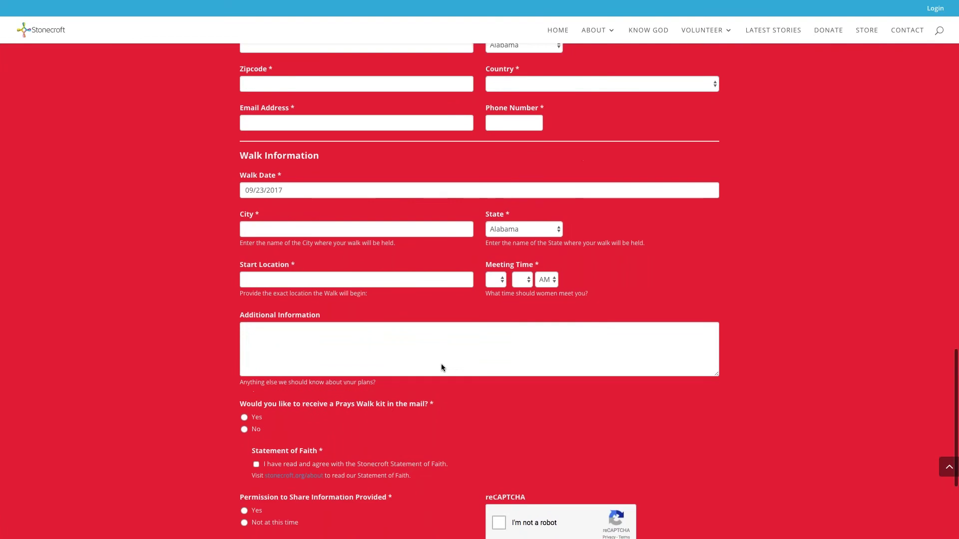
pyautogui.scroll(2, 442, 367)
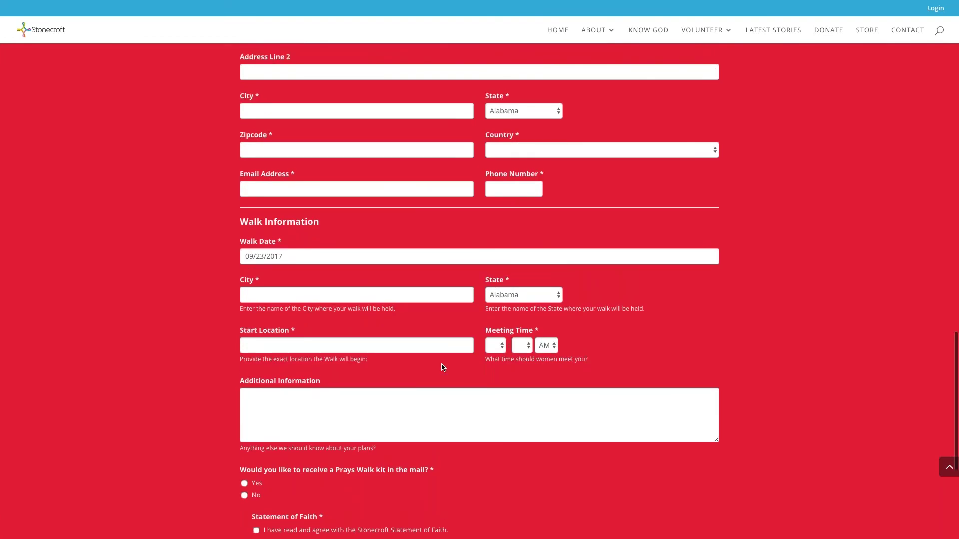
pyautogui.scroll(2, 441, 367)
pyautogui.scroll(1, 441, 368)
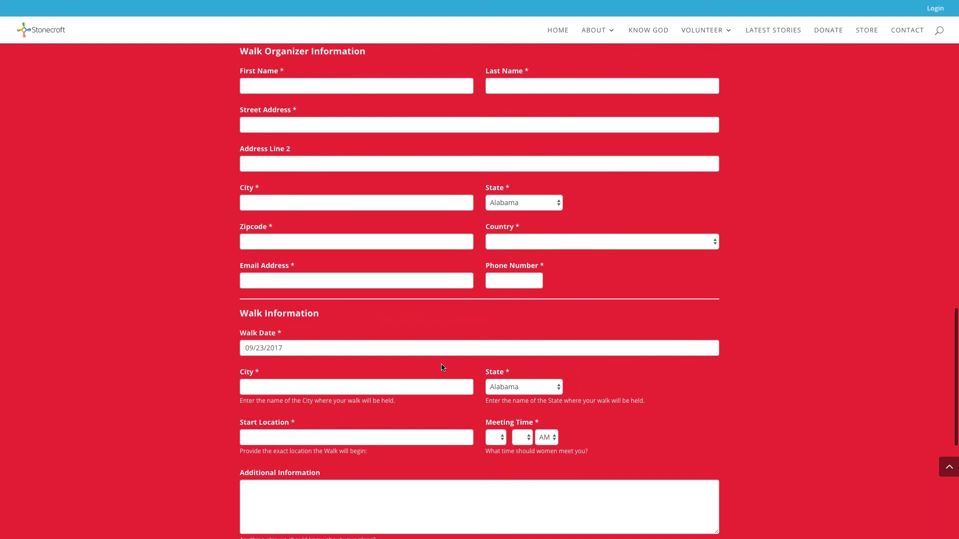
pyautogui.scroll(-1, 442, 368)
pyautogui.scroll(-1, 442, 368)
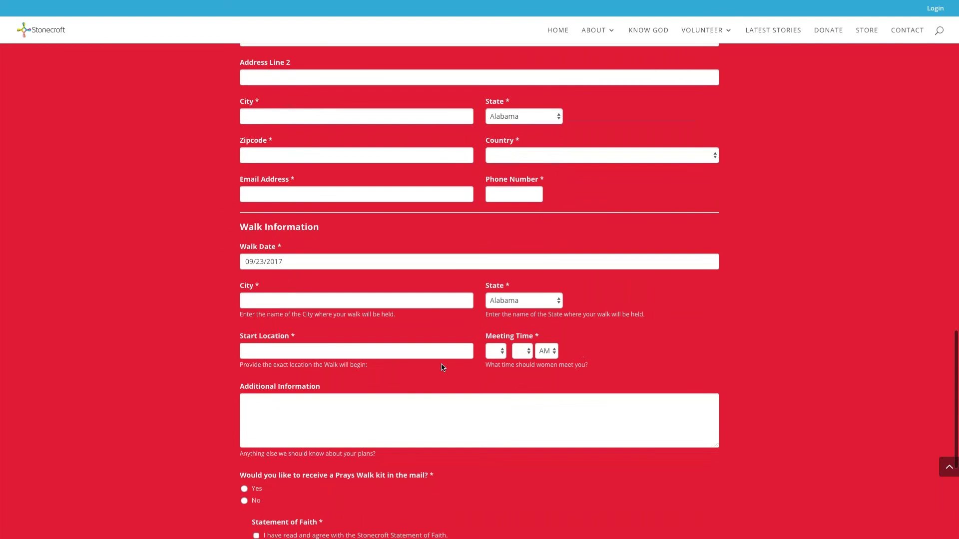
pyautogui.scroll(-1, 441, 368)
pyautogui.scroll(-1, 442, 367)
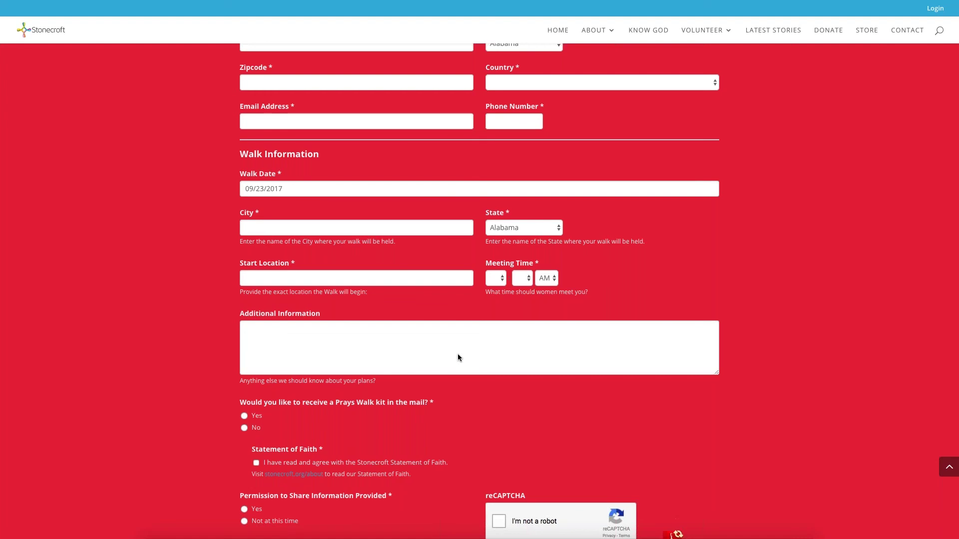
pyautogui.scroll(-1, 457, 356)
pyautogui.scroll(-3, 440, 352)
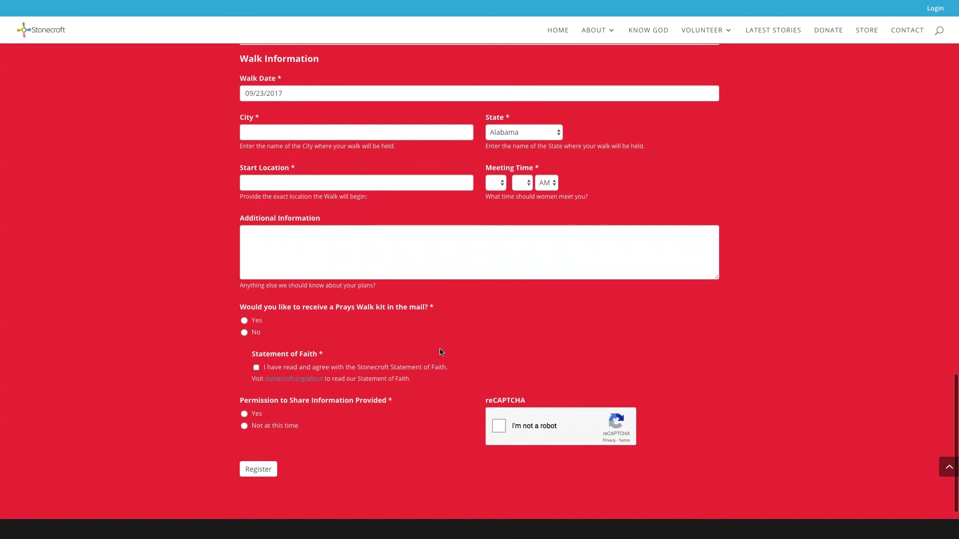
pyautogui.scroll(-2, 439, 352)
pyautogui.scroll(-1, 439, 353)
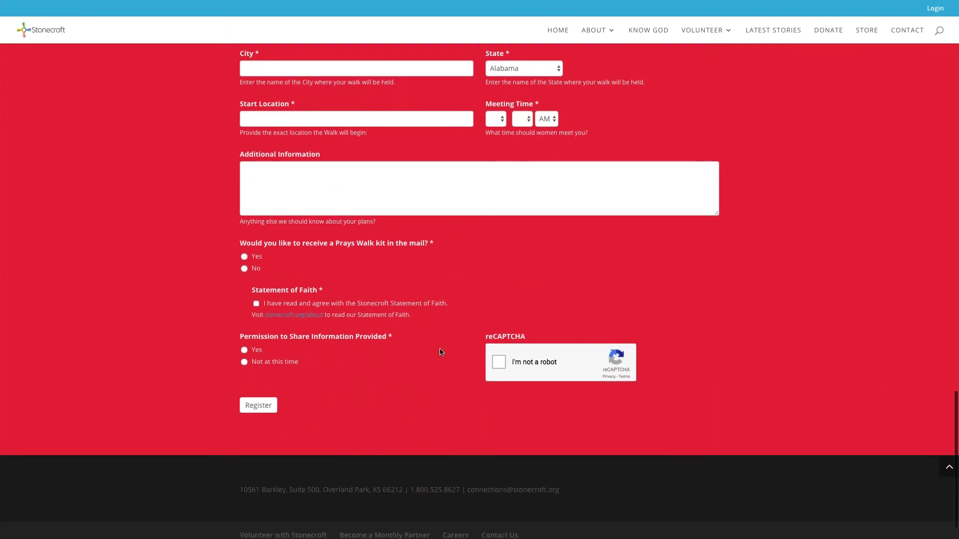
pyautogui.scroll(-1, 440, 352)
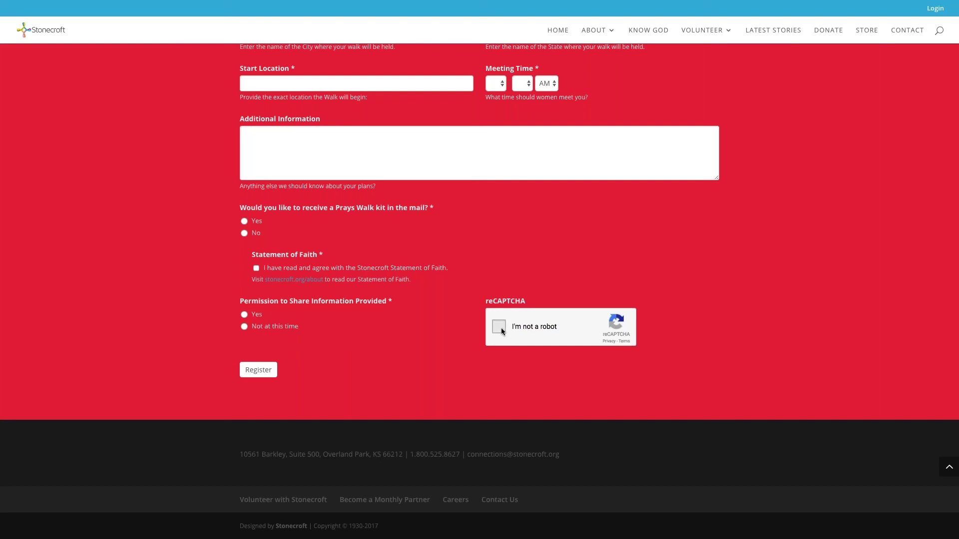
# - Tick the reCAPTCHA 'I'm not a robot' checkbox on the Prays Walk registration form
pyautogui.click(500, 328)
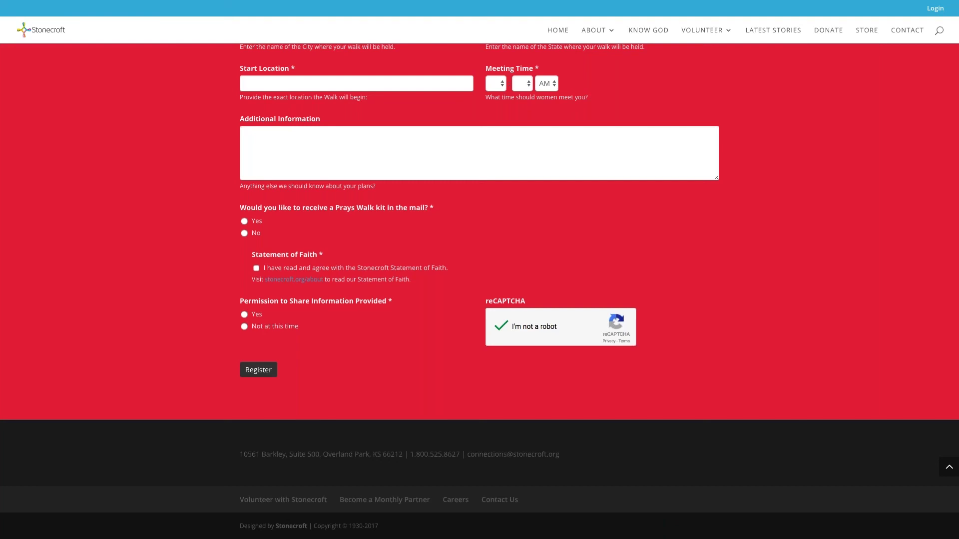
pyautogui.scroll(1, 568, 362)
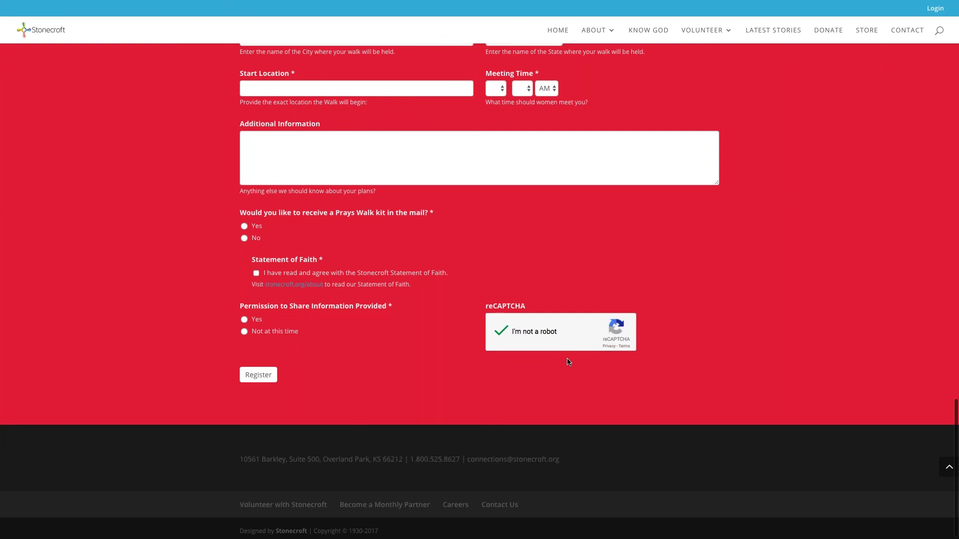
pyautogui.scroll(4, 567, 362)
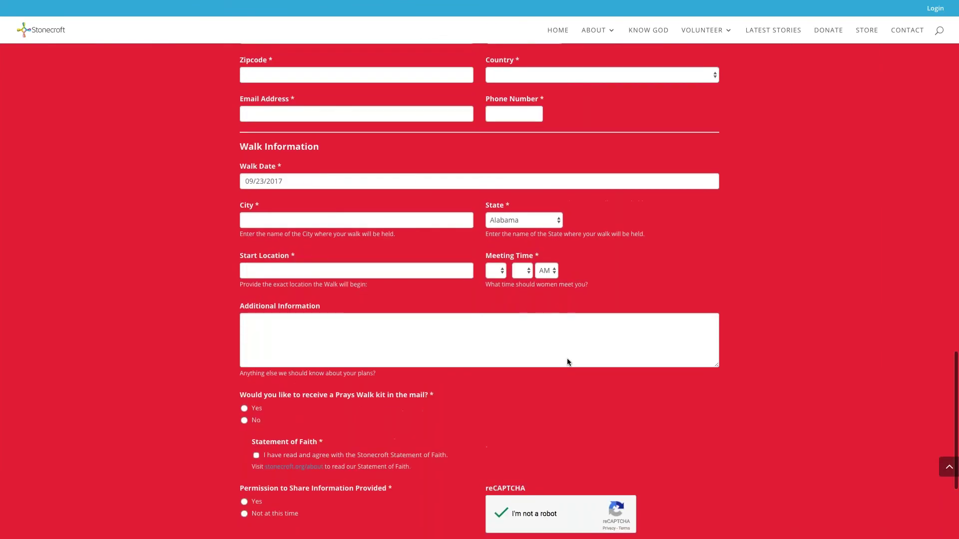
pyautogui.scroll(1, 568, 362)
pyautogui.scroll(1, 567, 361)
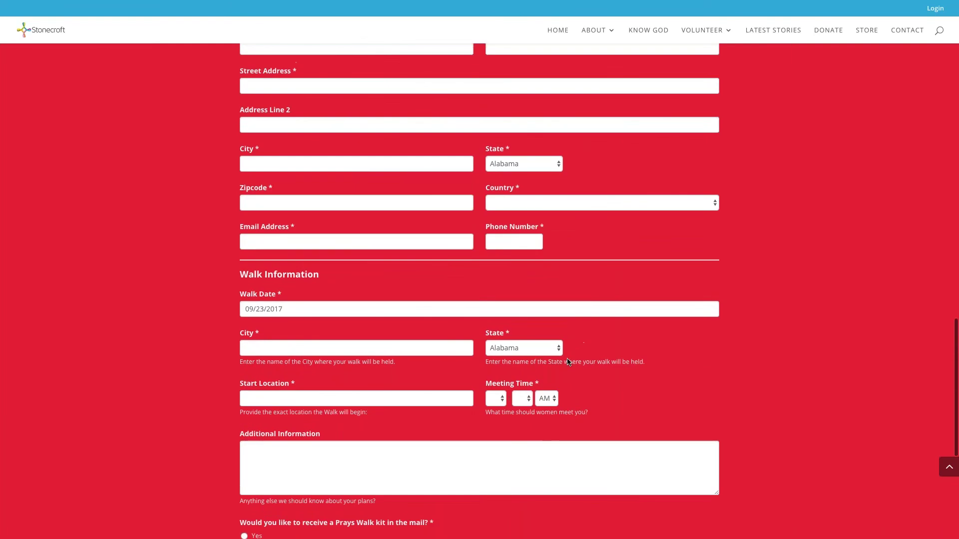
pyautogui.scroll(1, 568, 362)
pyautogui.scroll(1, 568, 362)
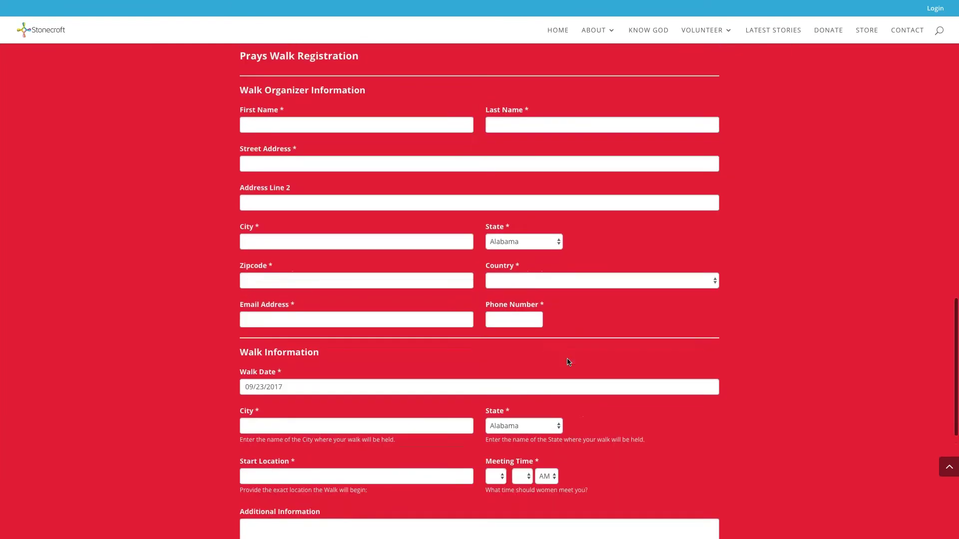
pyautogui.scroll(1, 567, 362)
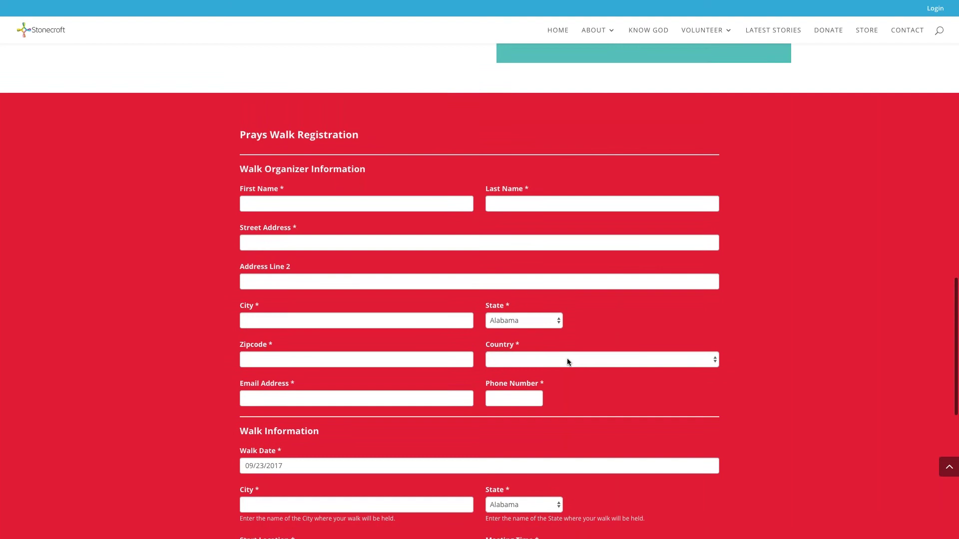
pyautogui.scroll(3, 567, 361)
pyautogui.scroll(3, 568, 362)
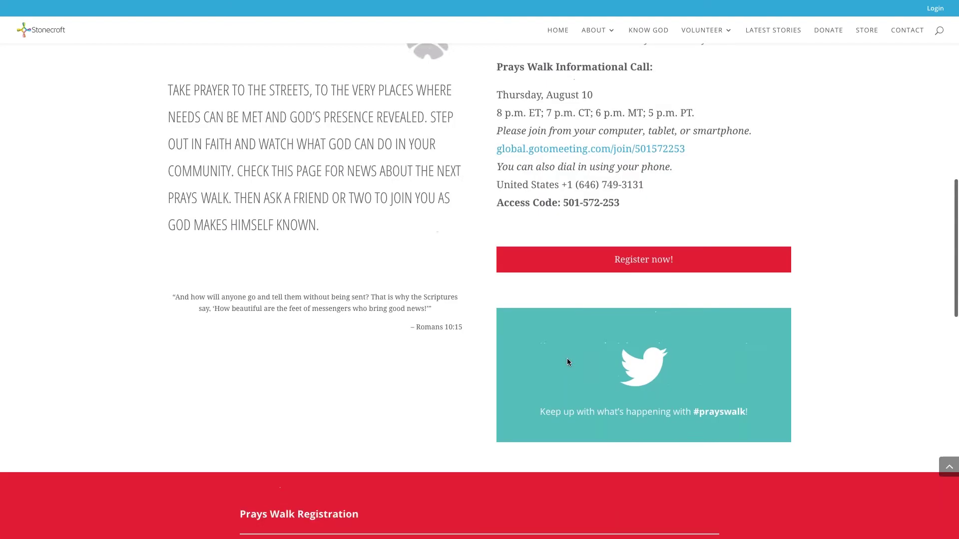
pyautogui.scroll(1, 568, 362)
pyautogui.scroll(4, 567, 362)
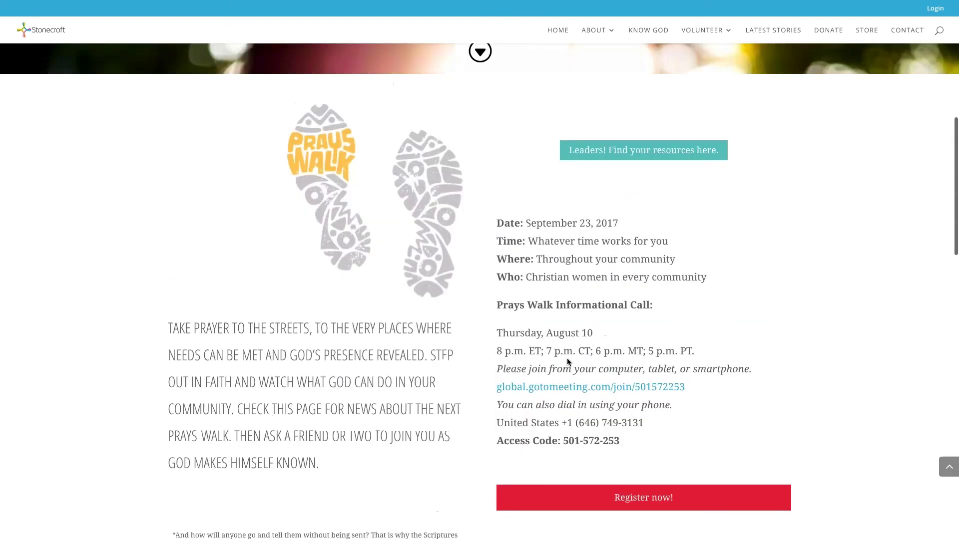
pyautogui.scroll(3, 567, 362)
pyautogui.scroll(1, 568, 361)
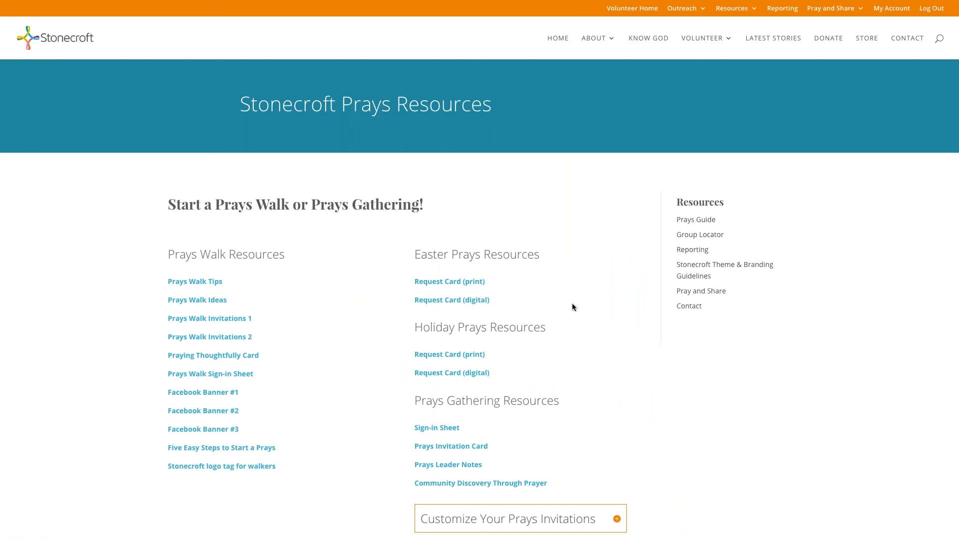
# - Scroll down the Prays Resources page to the Prays Walk resource links
pyautogui.scroll(-1, 309, 266)
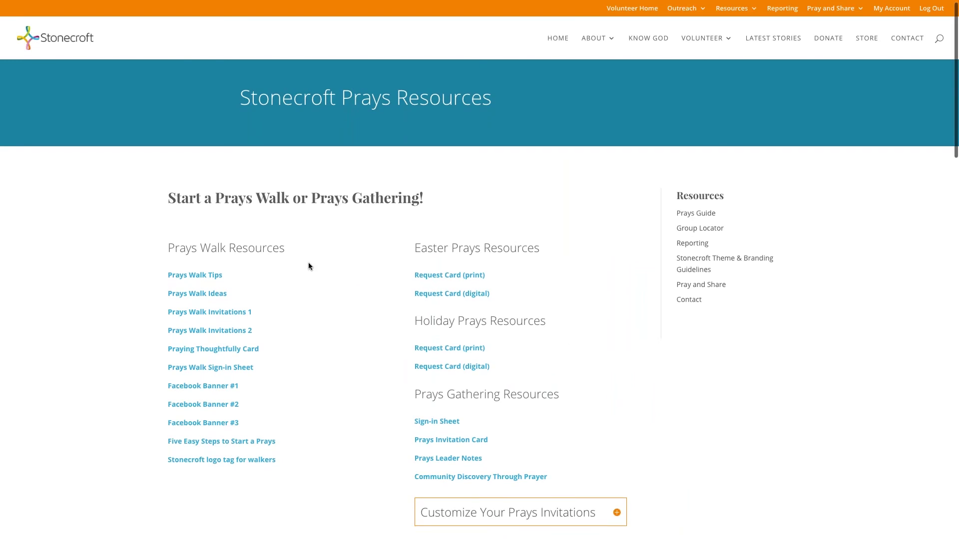
pyautogui.scroll(-2, 308, 267)
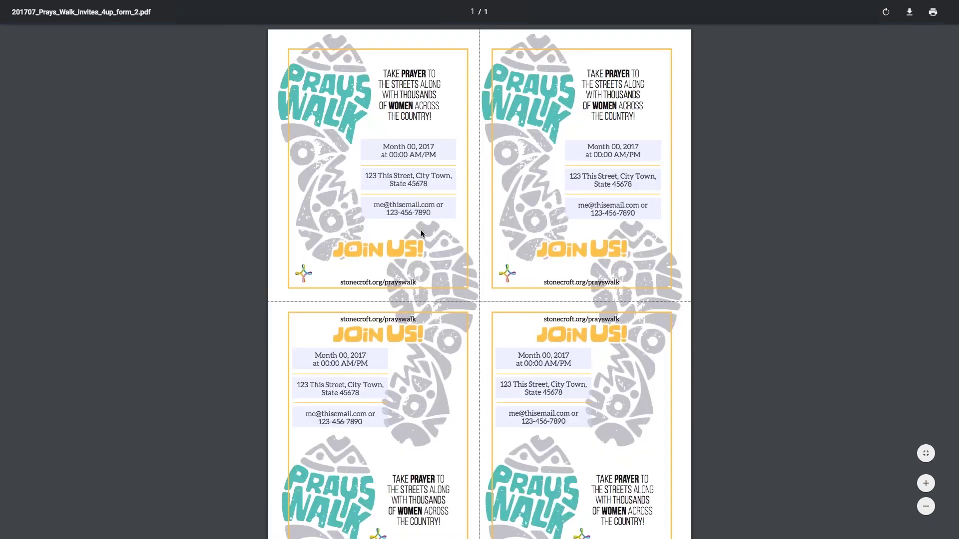
# - Replace the invitation's placeholder date with Sept 23, 2017 and the time with 10:00
pyautogui.click(438, 152)
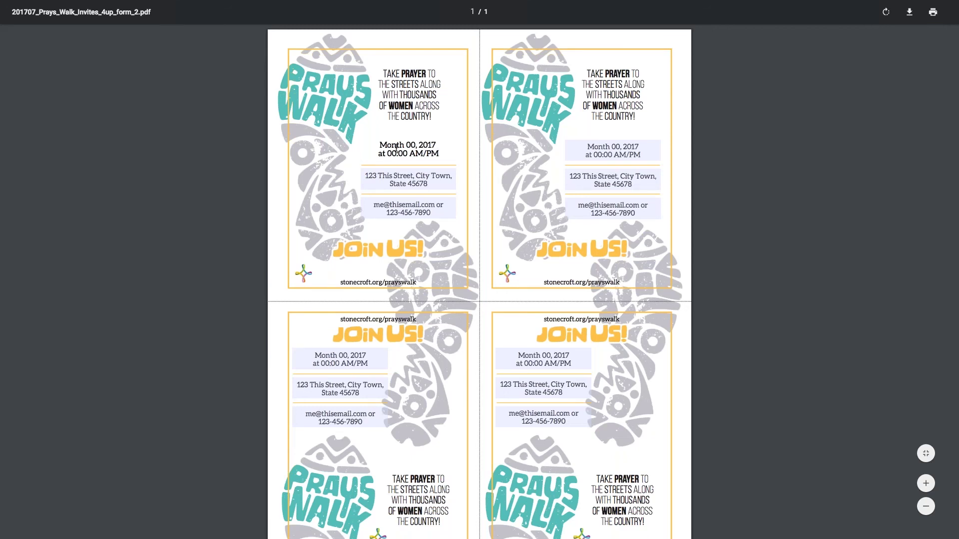
pyautogui.hotkey('ctrl', 'a')
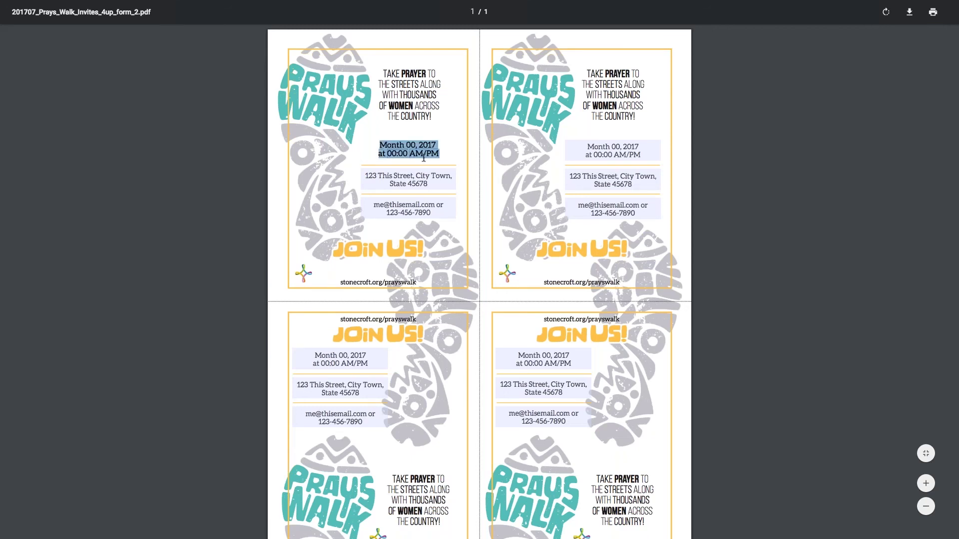
pyautogui.press('Up')
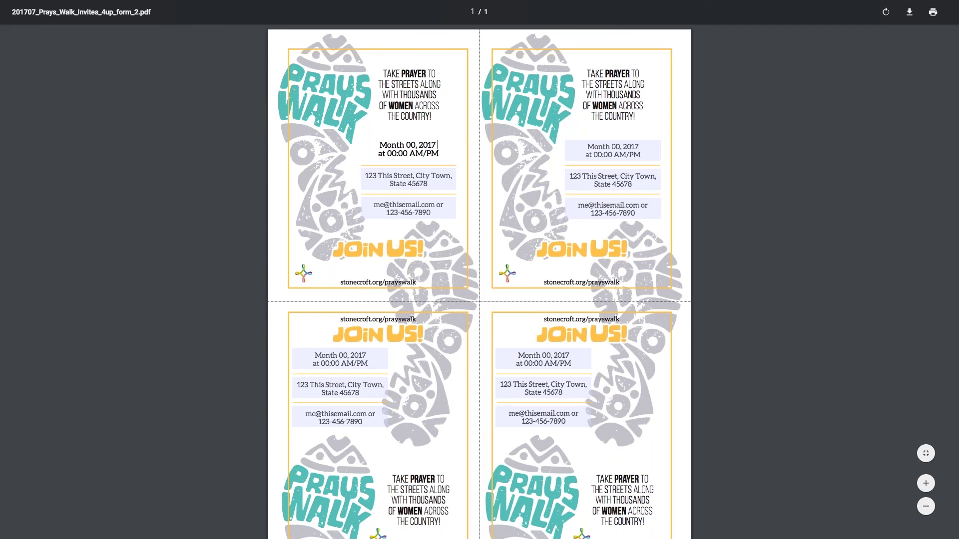
pyautogui.hotkey('shift', 'Home')
pyautogui.write('Sept 23, 2017')
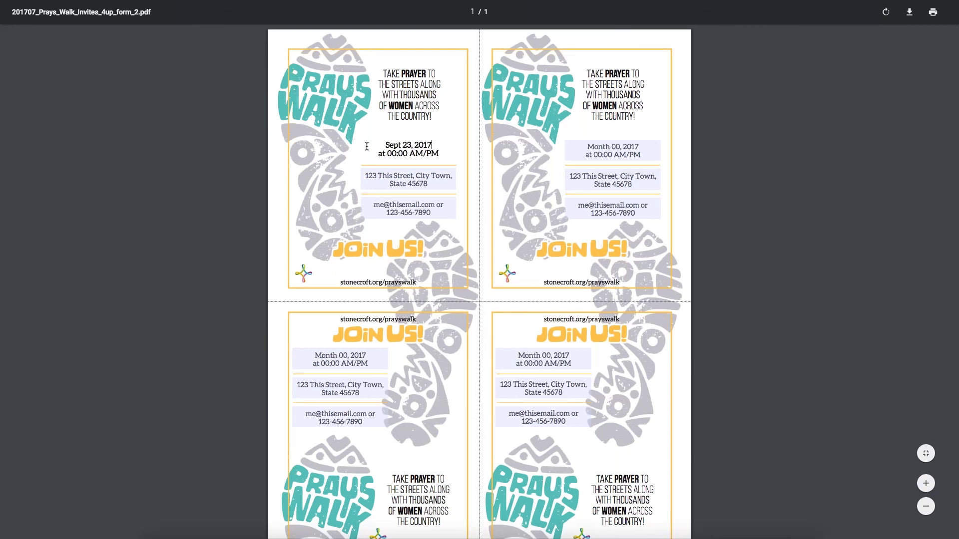
pyautogui.click(393, 153)
pyautogui.press('BackSpace')
pyautogui.write('1')
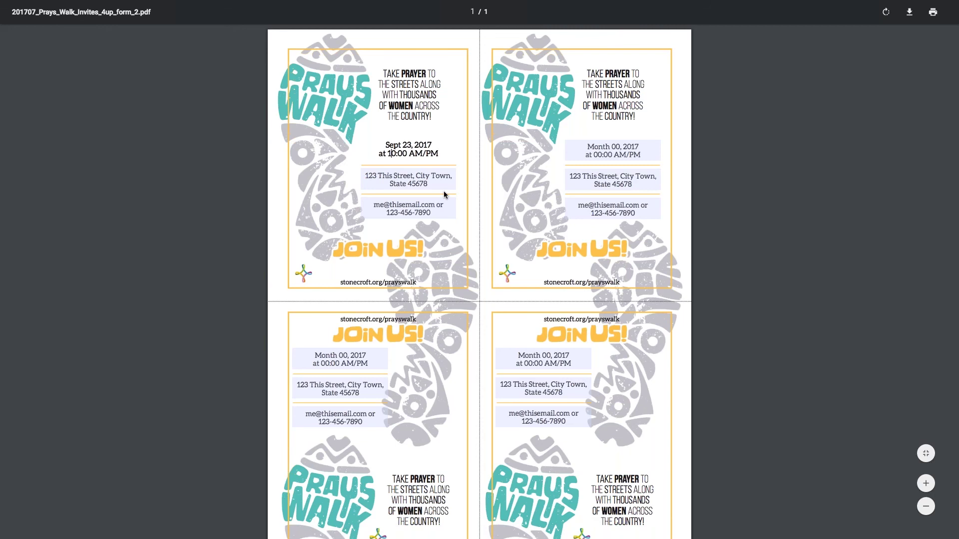
# - Enter KC as the location and the contact's name, then return to Prays Resources
pyautogui.press('Tab')
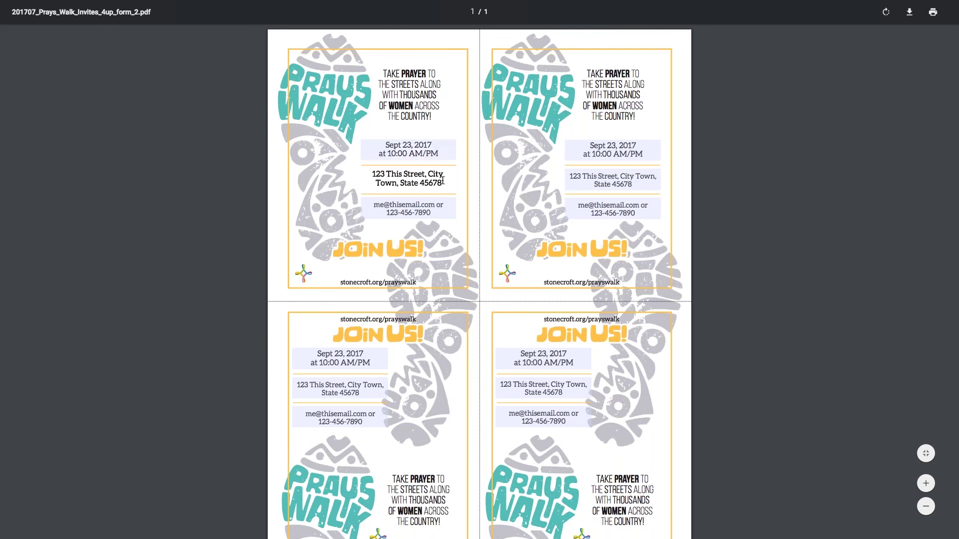
pyautogui.write('KC')
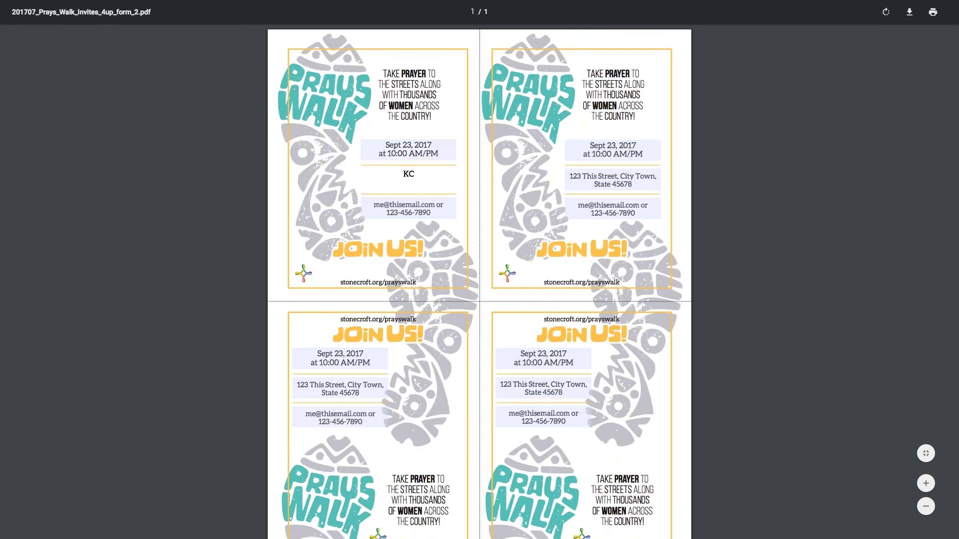
pyautogui.click(425, 211)
pyautogui.hotkey('ctrl', 'a')
pyautogui.write('maddison')
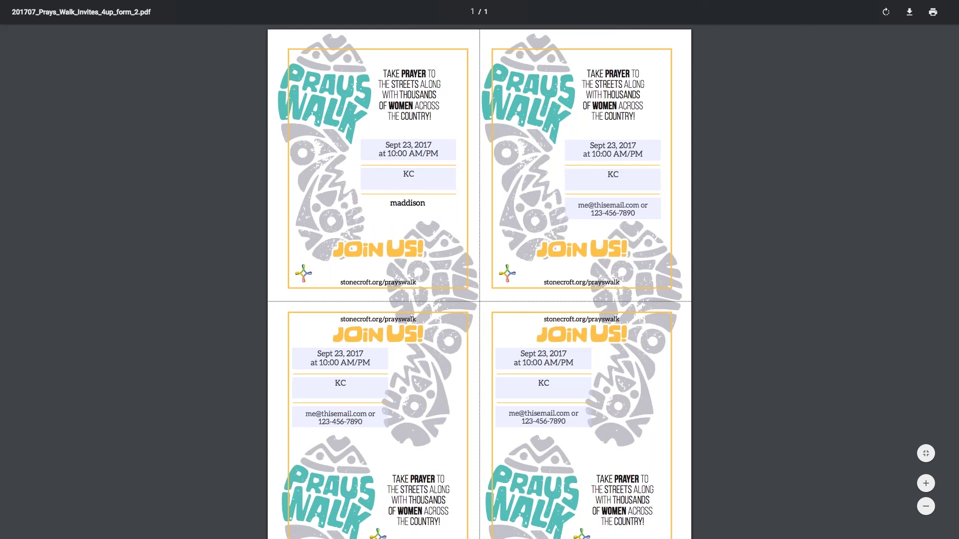
pyautogui.click(370, 319)
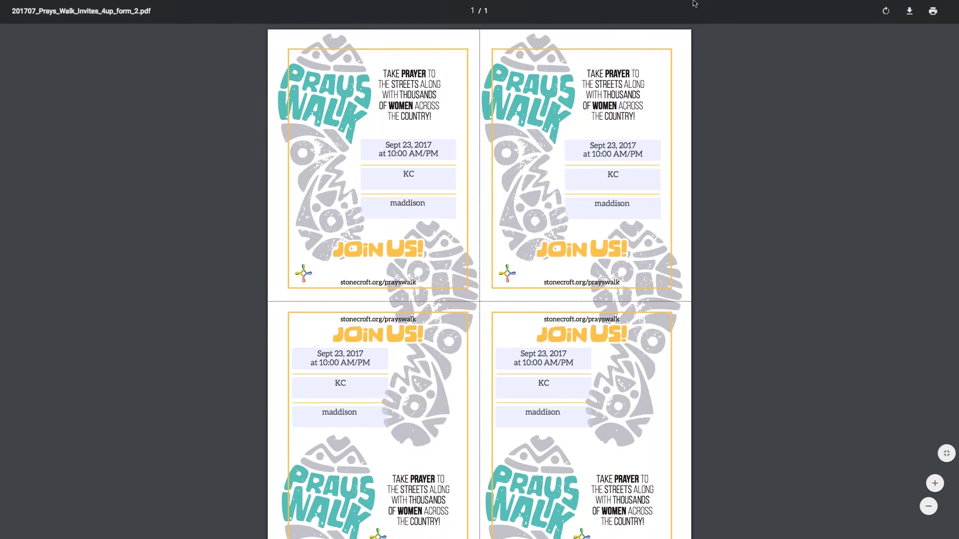
pyautogui.moveTo(182, 28)
pyautogui.hotkey('ctrl', 'shift', 'Tab')
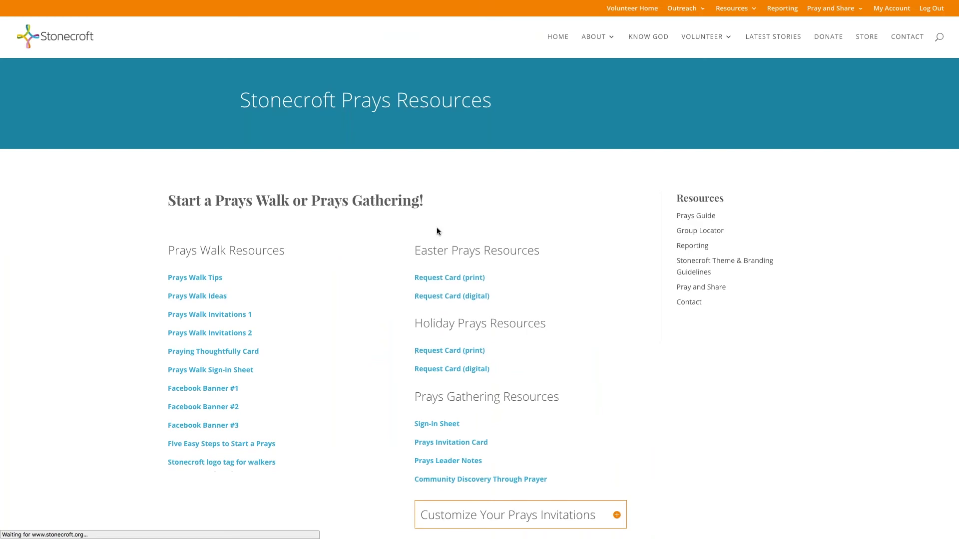
# - Open the Prays Walk Tips PDF from the Prays Resources page
pyautogui.scroll(-1, 324, 262)
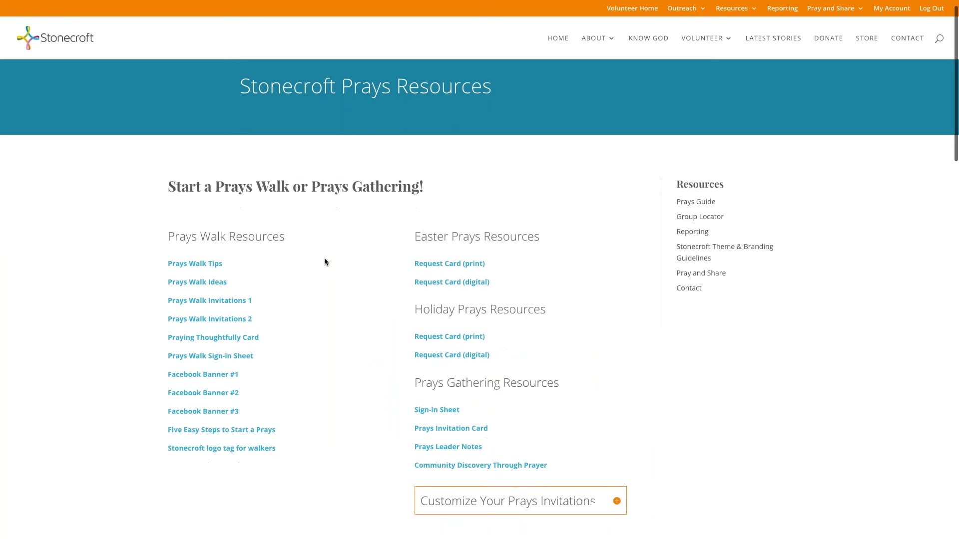
pyautogui.scroll(-1, 324, 262)
pyautogui.scroll(-1, 325, 262)
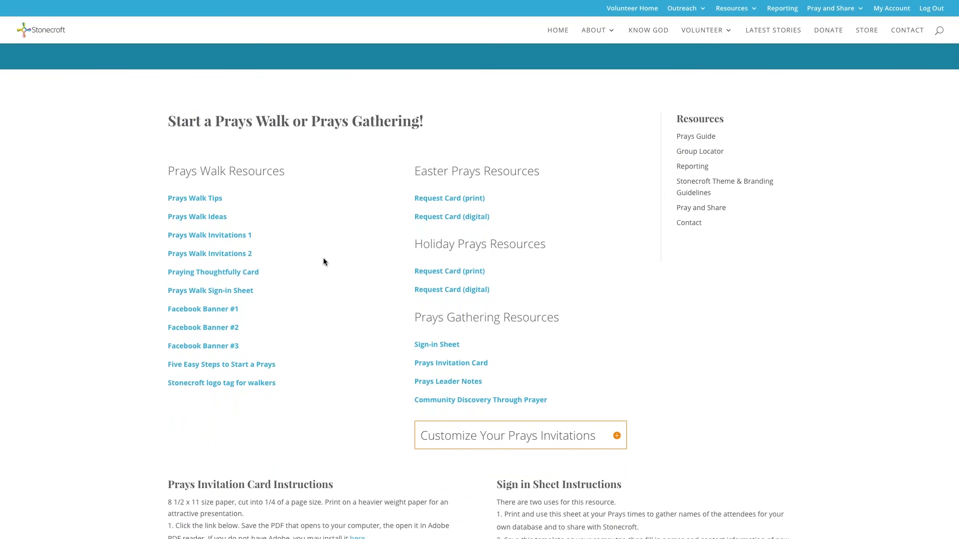
pyautogui.scroll(1, 300, 252)
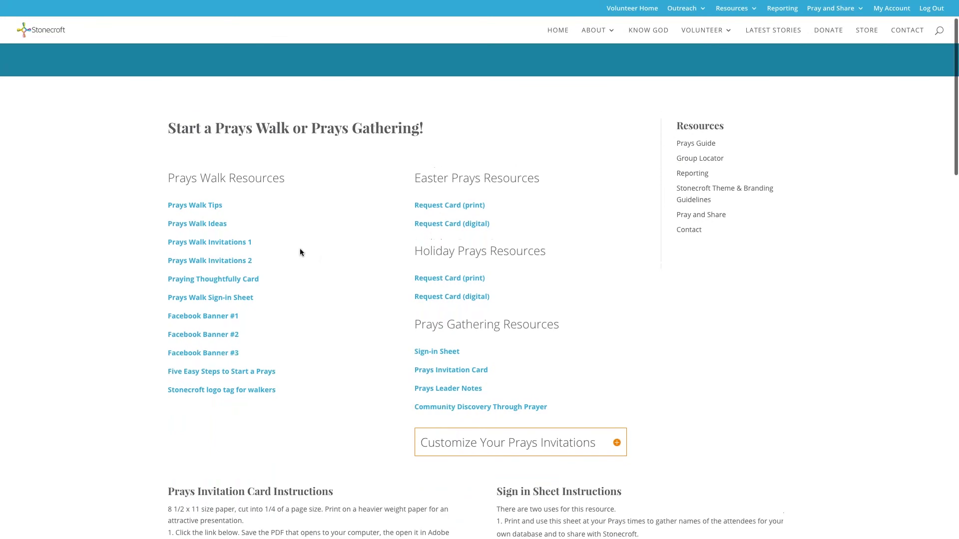
pyautogui.click(224, 207)
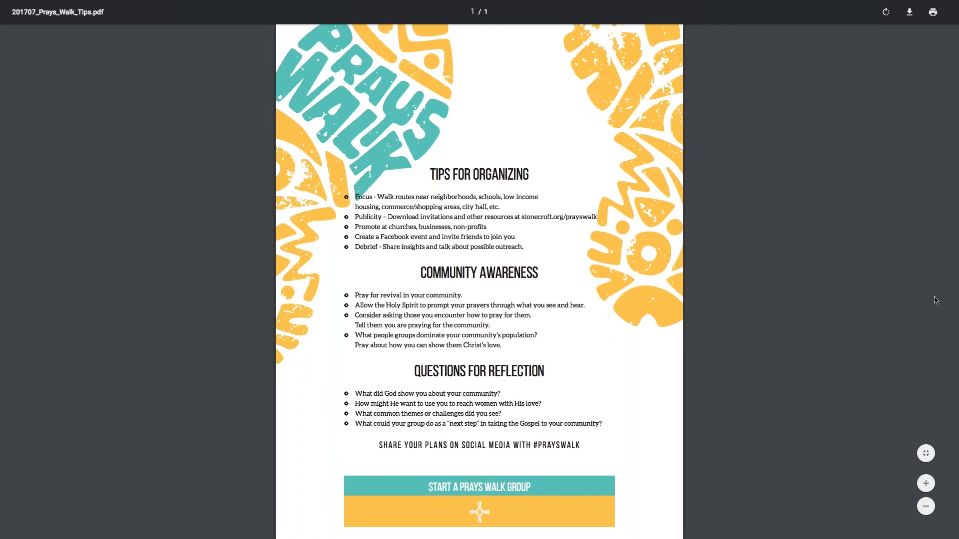
# - Close the Prays Walk Tips PDF and then the Prays Walk Ideas PDF
pyautogui.moveTo(359, 3)
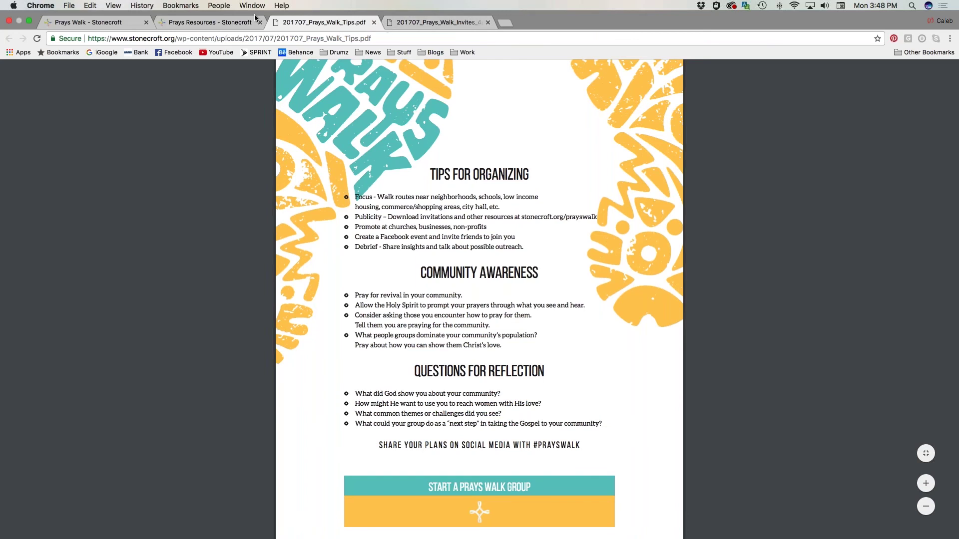
pyautogui.click(374, 22)
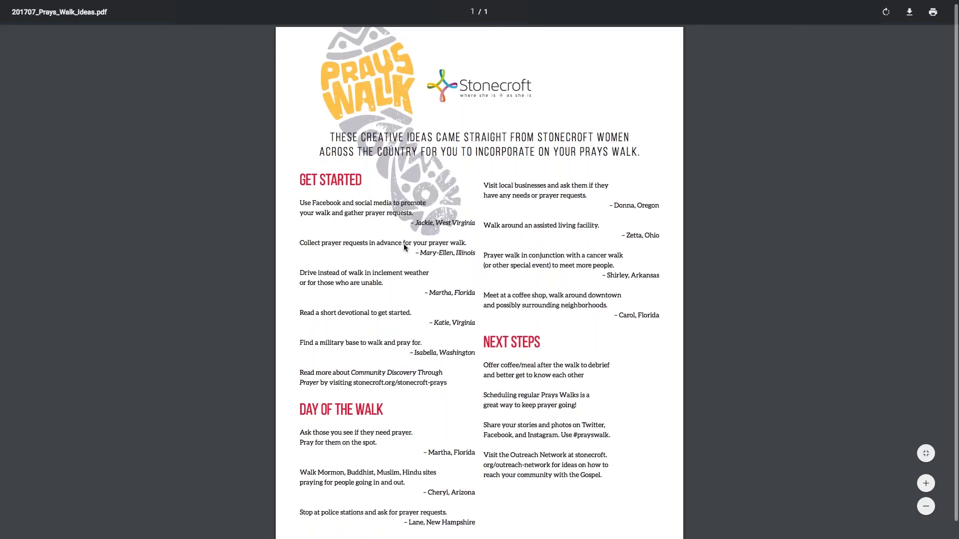
pyautogui.scroll(-1, 404, 246)
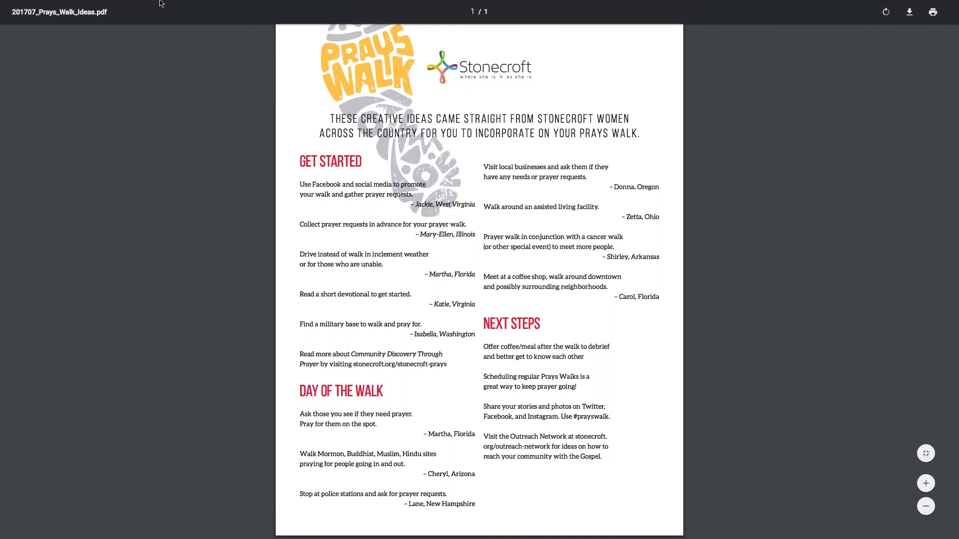
pyautogui.moveTo(231, 24)
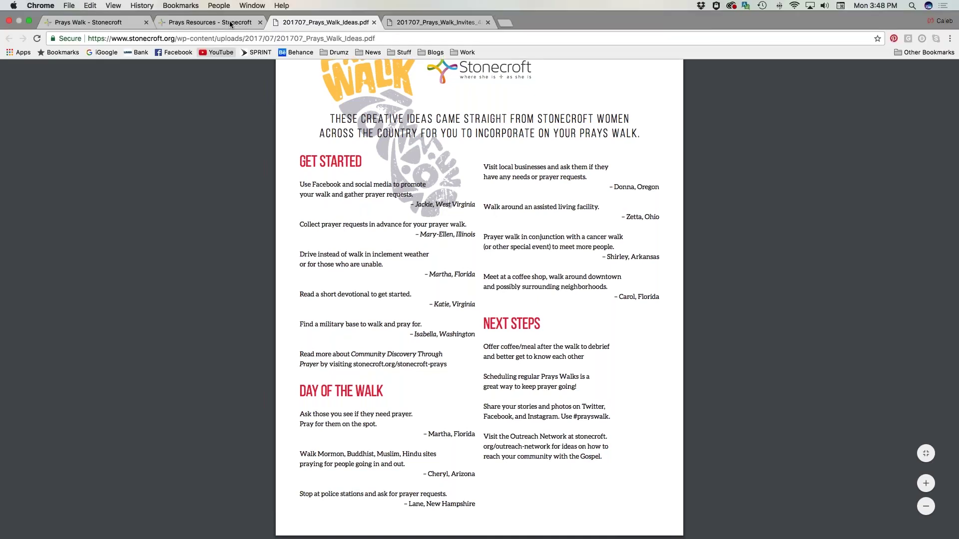
pyautogui.click(373, 22)
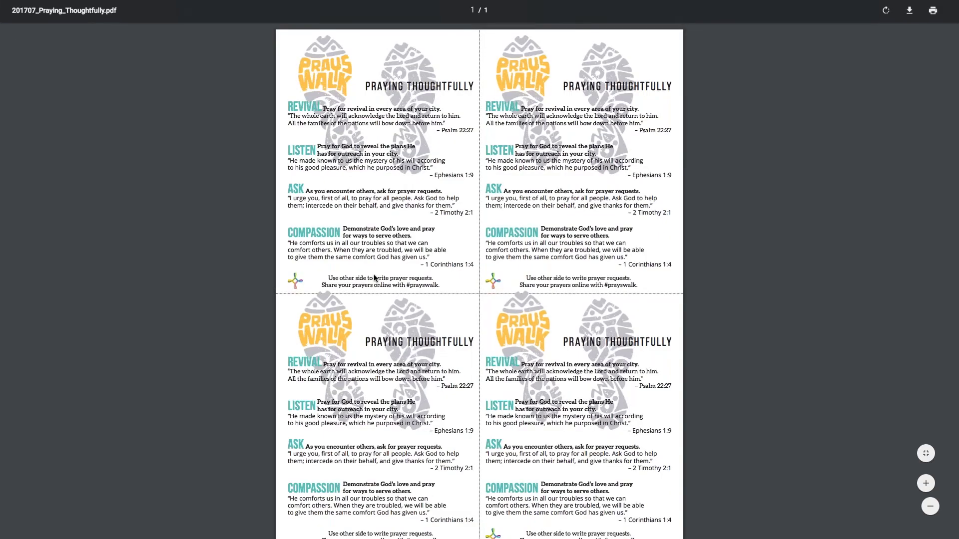
# - Close the Praying Thoughtfully PDF and return the resources page to full screen
pyautogui.scroll(-1, 374, 278)
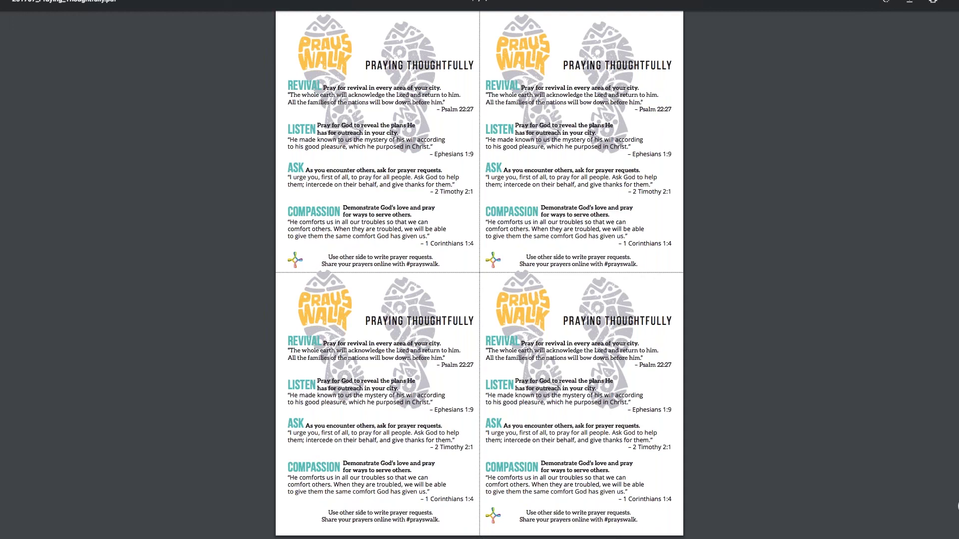
pyautogui.click(340, 25)
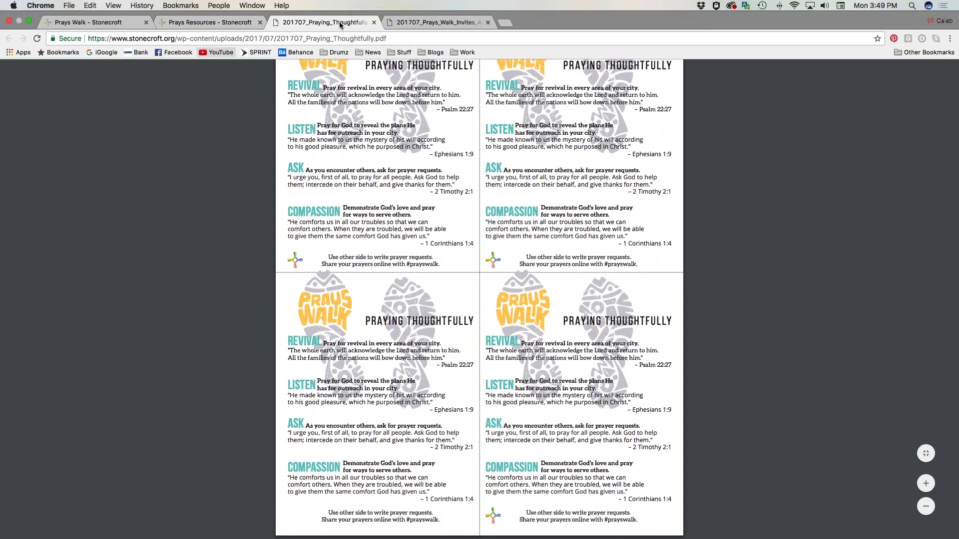
pyautogui.click(374, 22)
pyautogui.click(374, 22)
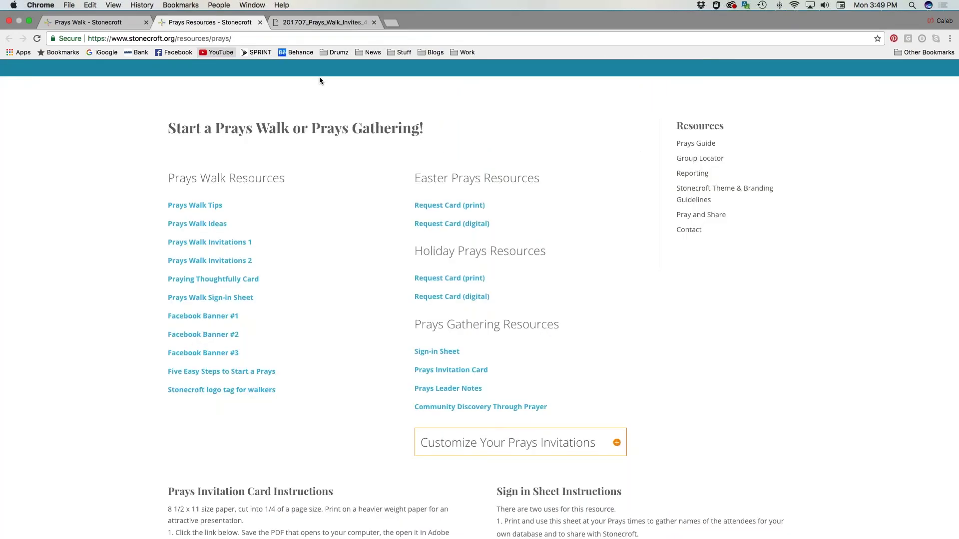
pyautogui.press('ctrl+super+f')
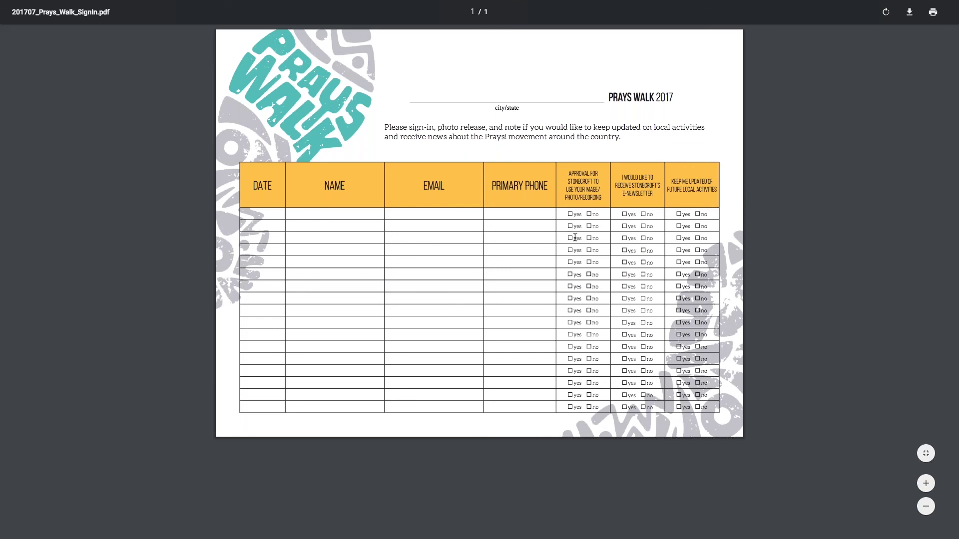
# - Close the sign-in sheet PDF, restore full screen, and scroll to the Facebook banner links
pyautogui.doubleClick(588, 215)
pyautogui.click(588, 202)
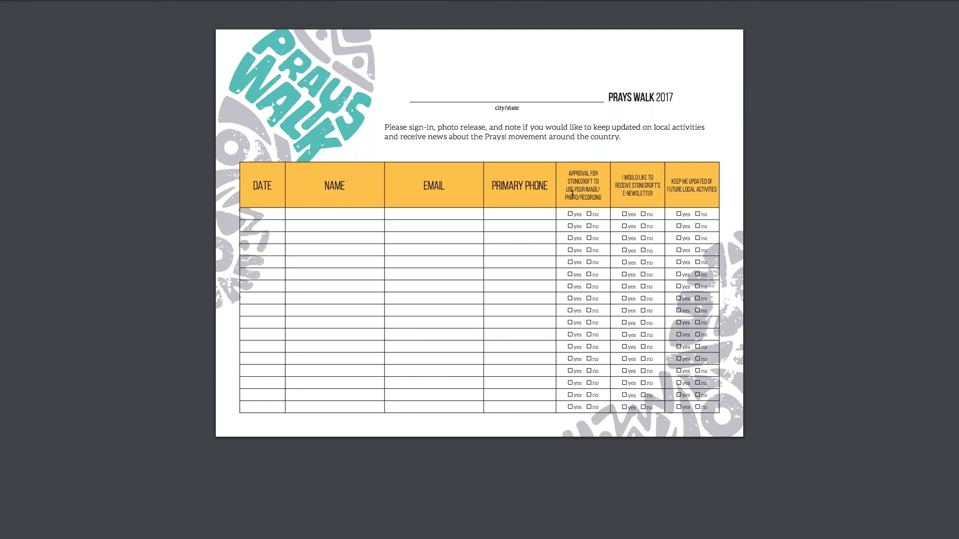
pyautogui.moveTo(375, 5)
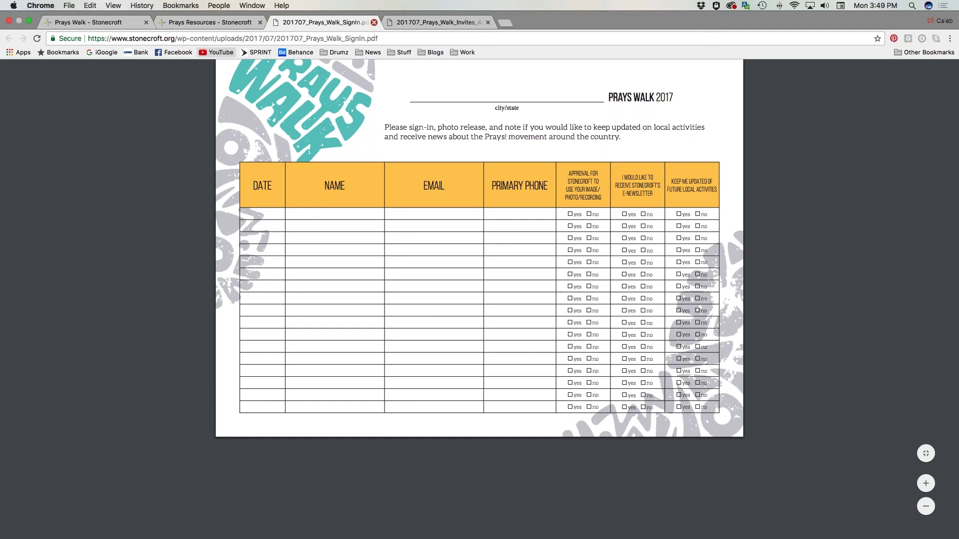
pyautogui.click(374, 23)
pyautogui.press('ctrl+super+f')
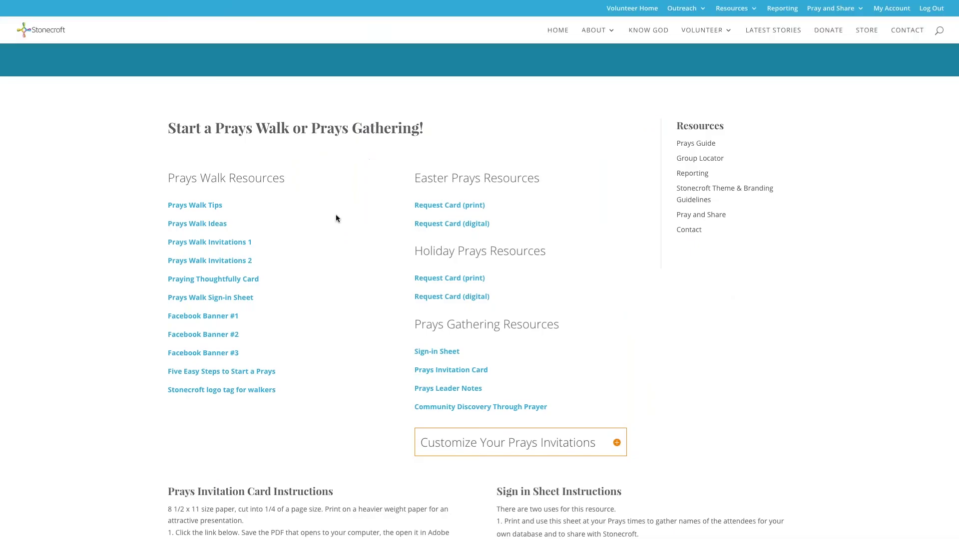
pyautogui.scroll(-1, 337, 218)
pyautogui.scroll(-1, 239, 273)
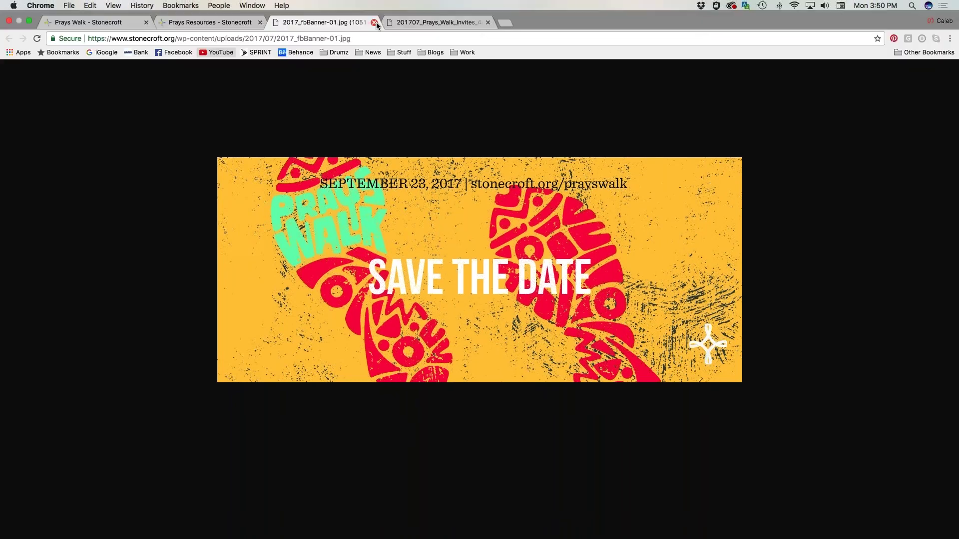
# - Close the Facebook banner and the 5 Easy Steps PDF, then restore full screen
pyautogui.click(374, 22)
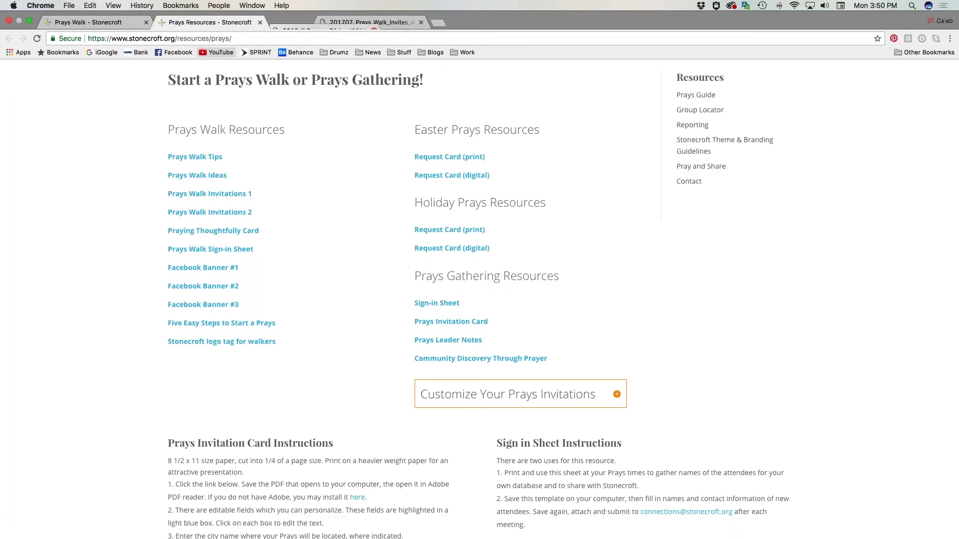
pyautogui.scroll(-1, 307, 283)
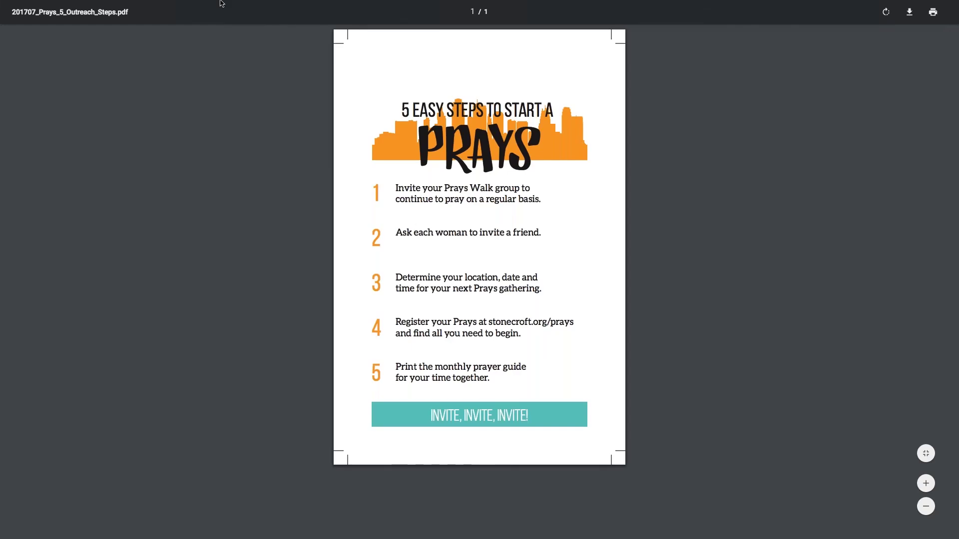
pyautogui.moveTo(221, 3)
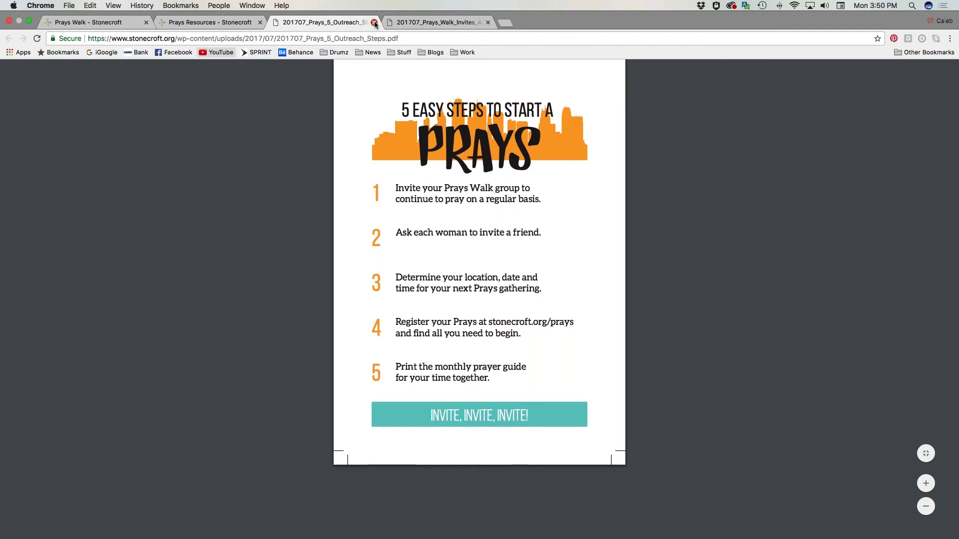
pyautogui.click(374, 23)
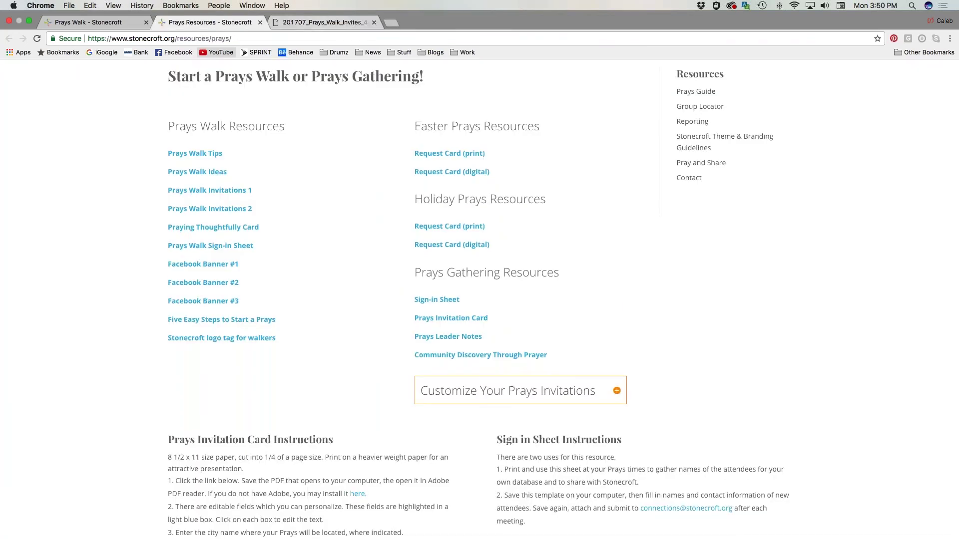
pyautogui.press('ctrl+super+f')
# - Scroll back up the resources page and close the Prays Resources tab
pyautogui.scroll(-1, 307, 230)
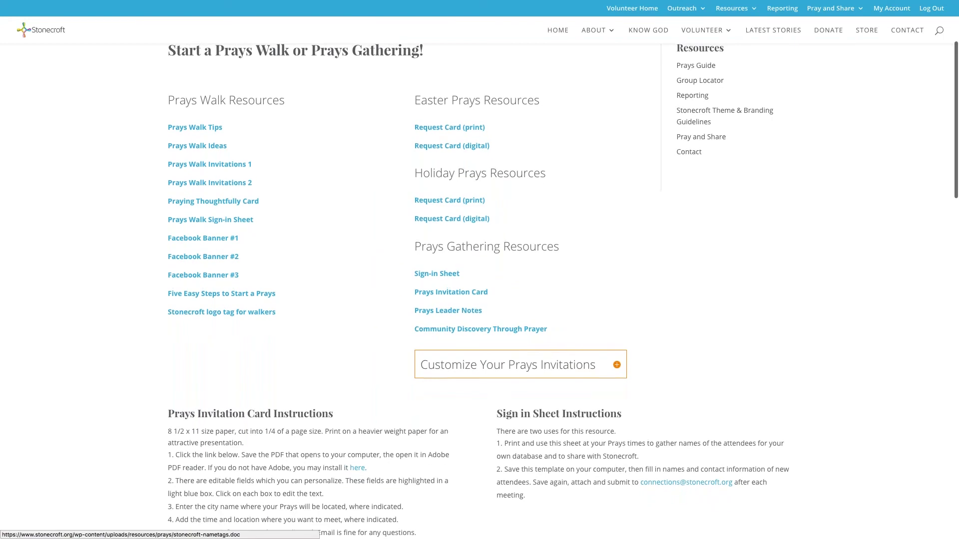
pyautogui.scroll(-1, 357, 194)
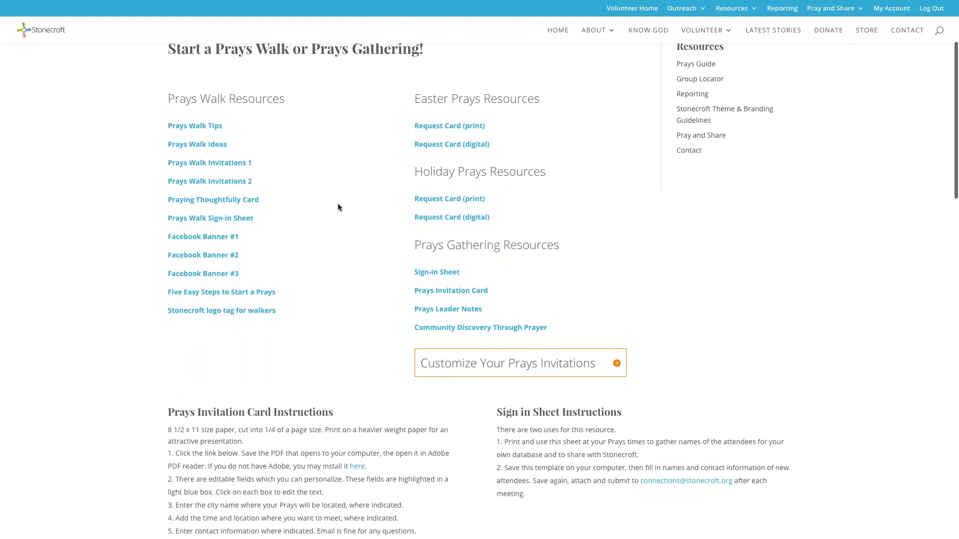
pyautogui.scroll(3, 337, 207)
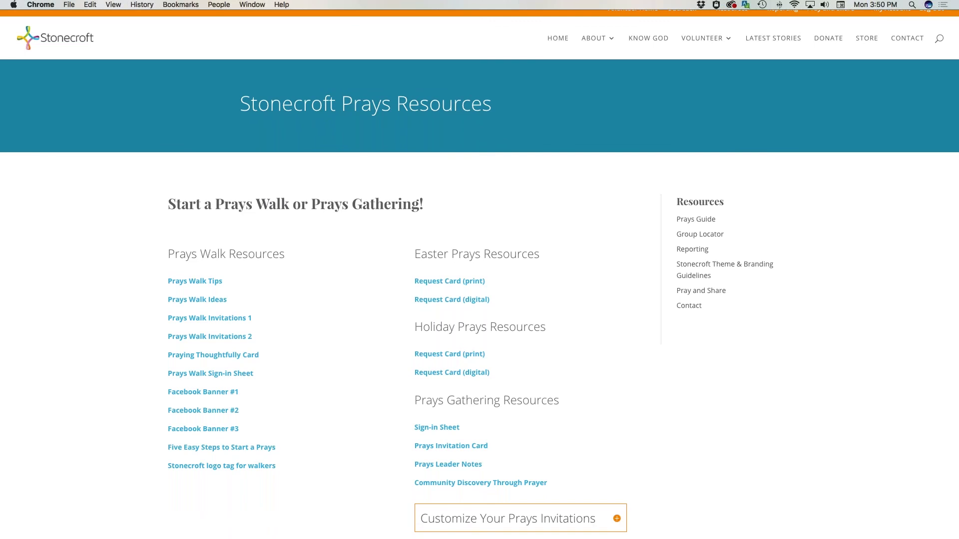
pyautogui.click(251, 5)
pyautogui.click(263, 24)
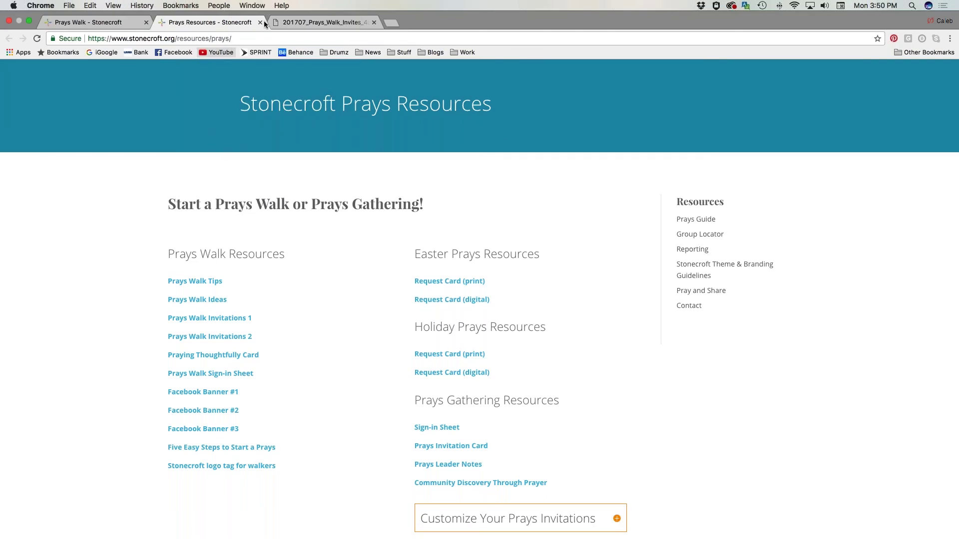
pyautogui.click(260, 23)
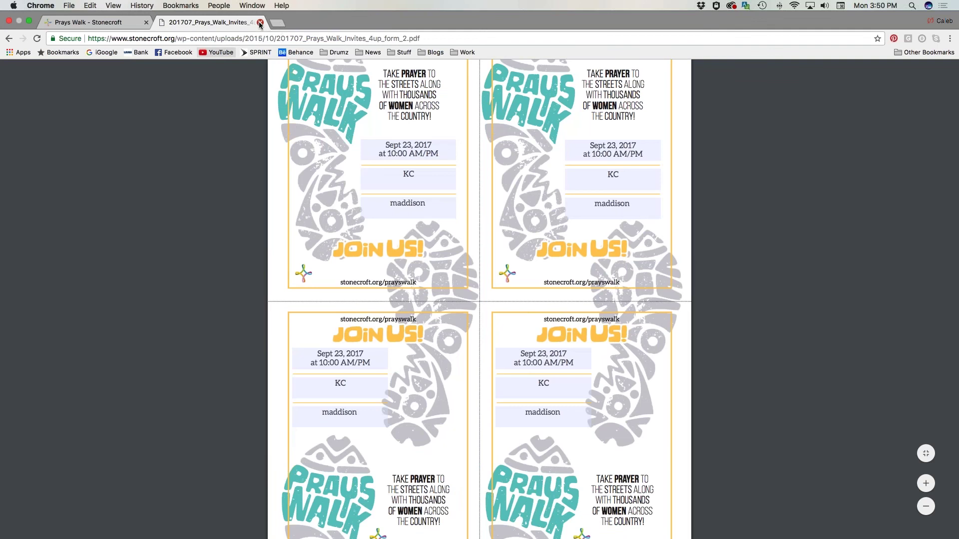
# - Close the filled-in invitation PDF to return to the Prays Walk page
pyautogui.click(260, 23)
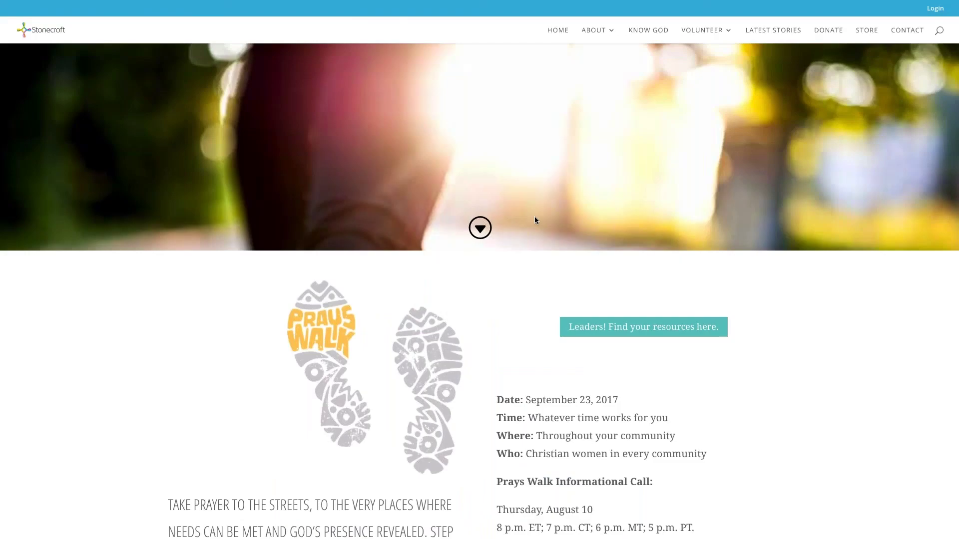
pyautogui.scroll(-1, 535, 220)
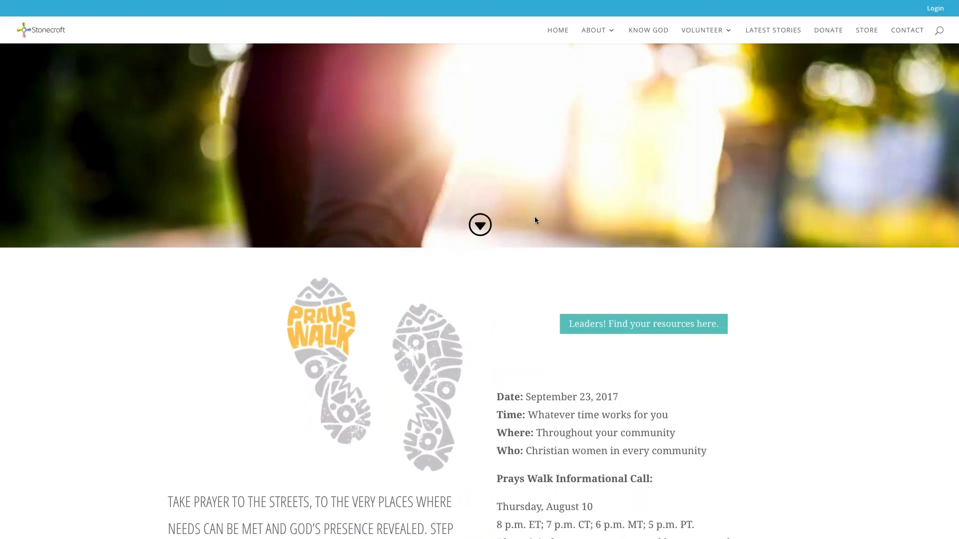
pyautogui.scroll(2, 534, 220)
pyautogui.scroll(3, 535, 220)
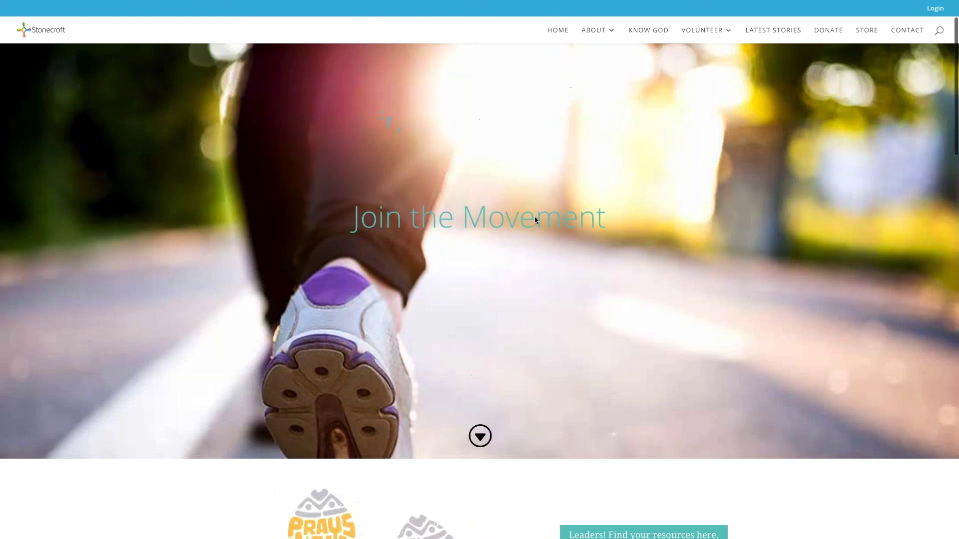
pyautogui.scroll(2, 534, 220)
# - Bring the Prays Walk Registration form into view, still blank except the 09/23/2017 walk date
pyautogui.scroll(-4, 534, 220)
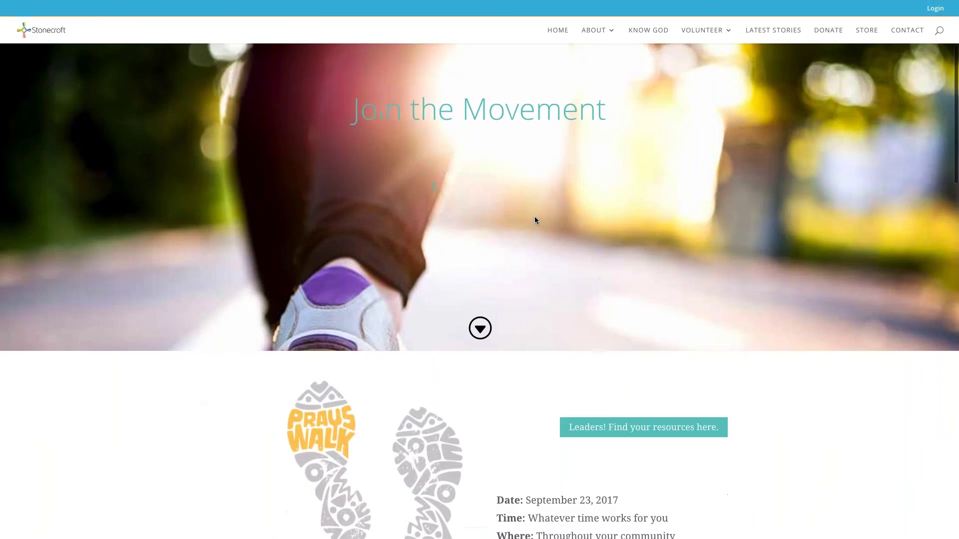
pyautogui.scroll(-8, 535, 221)
pyautogui.scroll(-4, 535, 219)
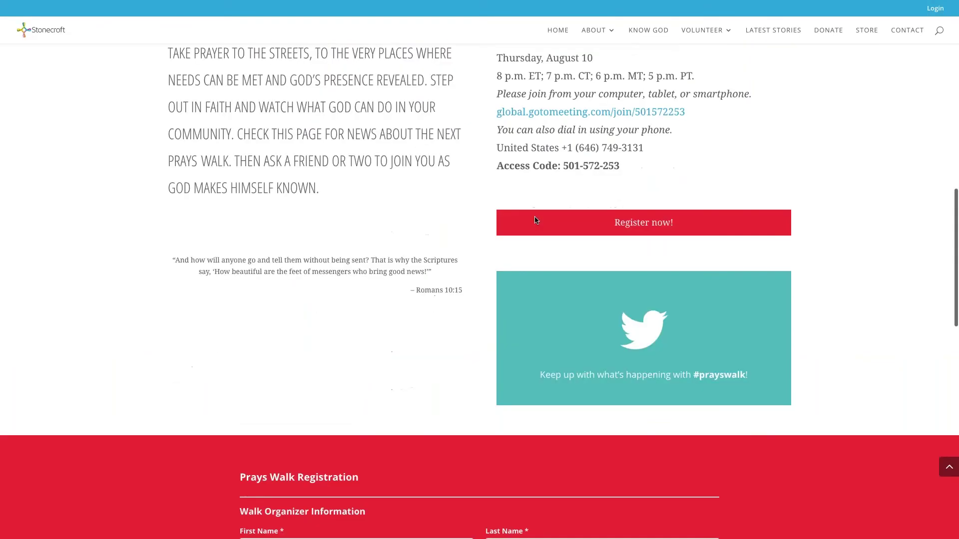
pyautogui.scroll(-4, 535, 219)
pyautogui.scroll(-4, 535, 220)
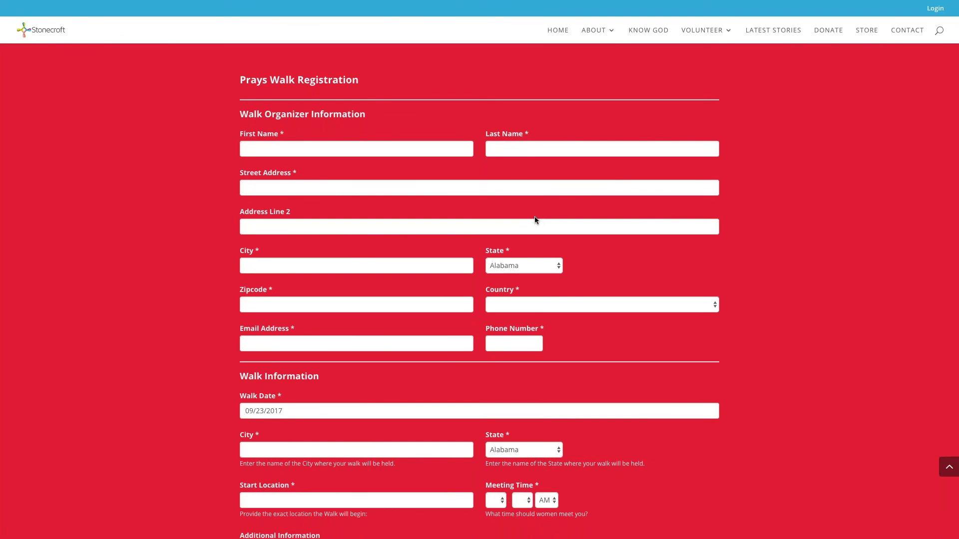
pyautogui.scroll(-1, 535, 219)
pyautogui.scroll(-1, 535, 220)
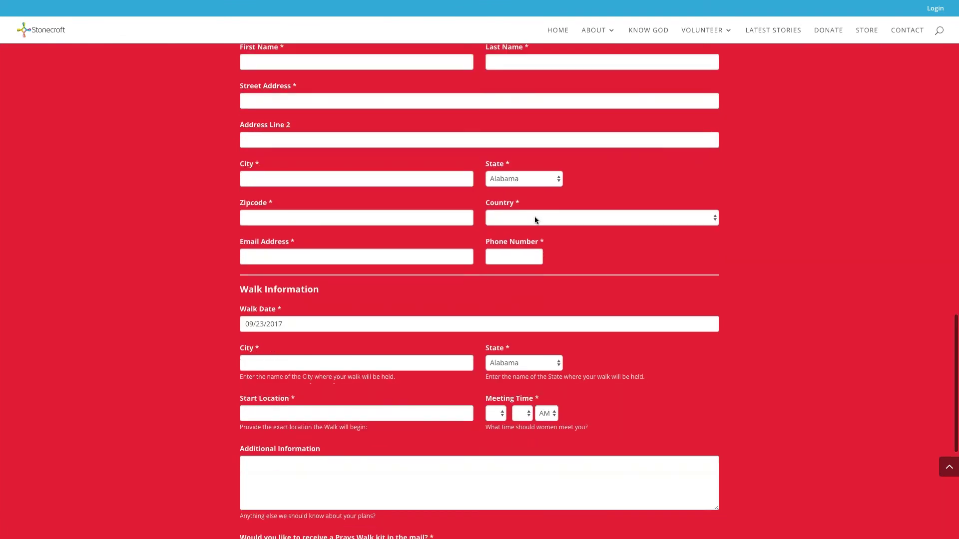
pyautogui.scroll(1, 535, 220)
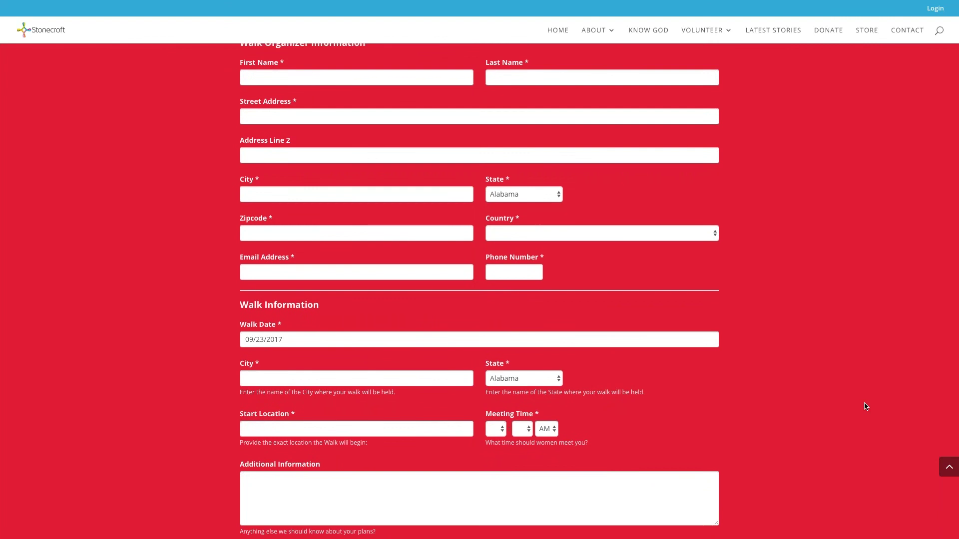
pyautogui.scroll(1, 866, 405)
pyautogui.scroll(1, 866, 406)
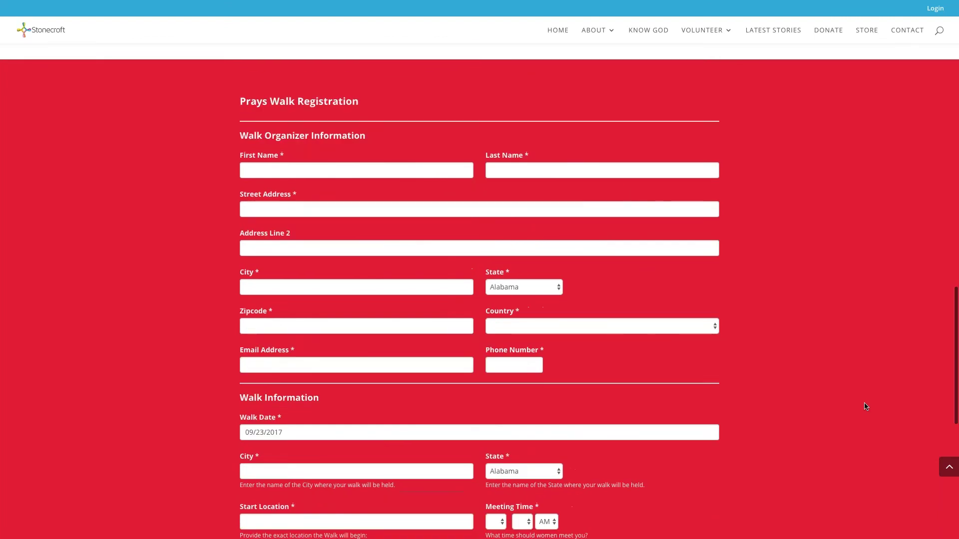
pyautogui.scroll(-1, 865, 406)
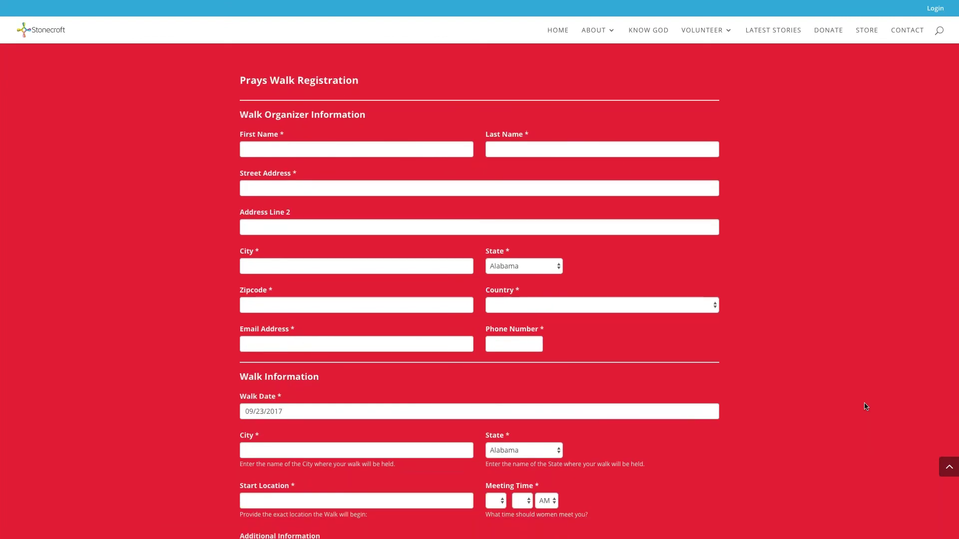